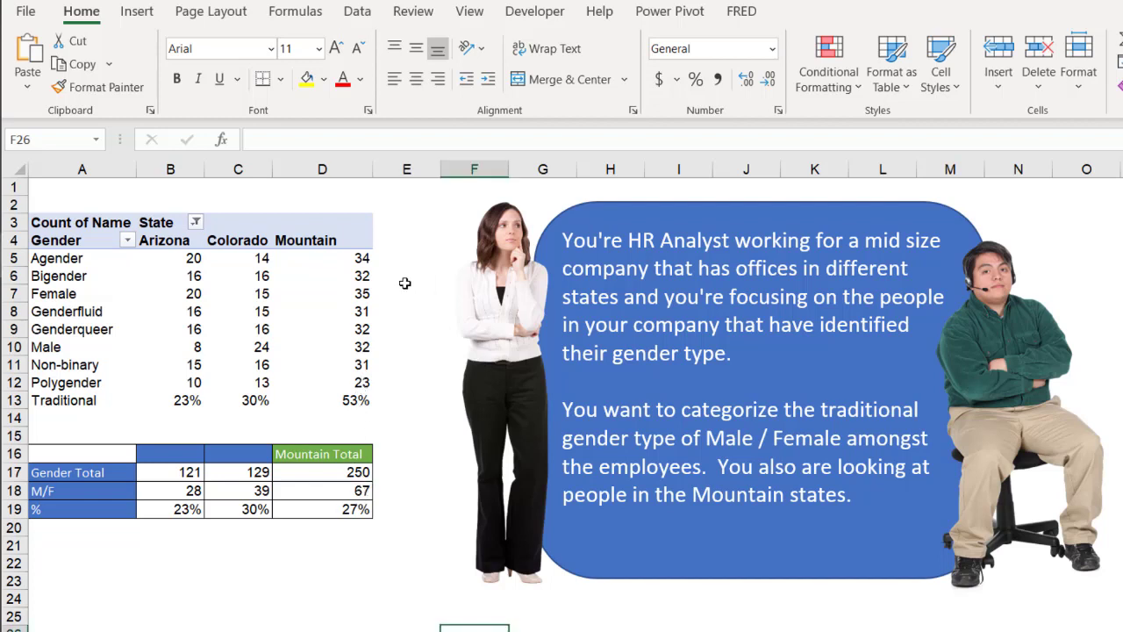
Inspect the Mountain and Traditional items' values and formulas, where Mountain's Traditional share shows 53%
drag(353, 258, 303, 379)
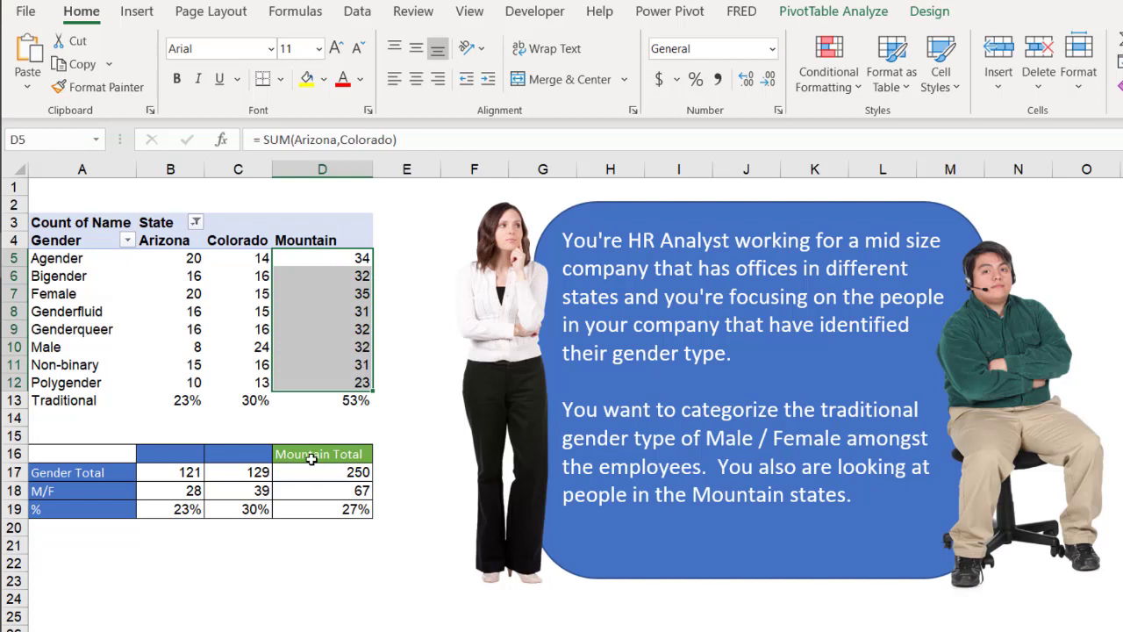
click(332, 484)
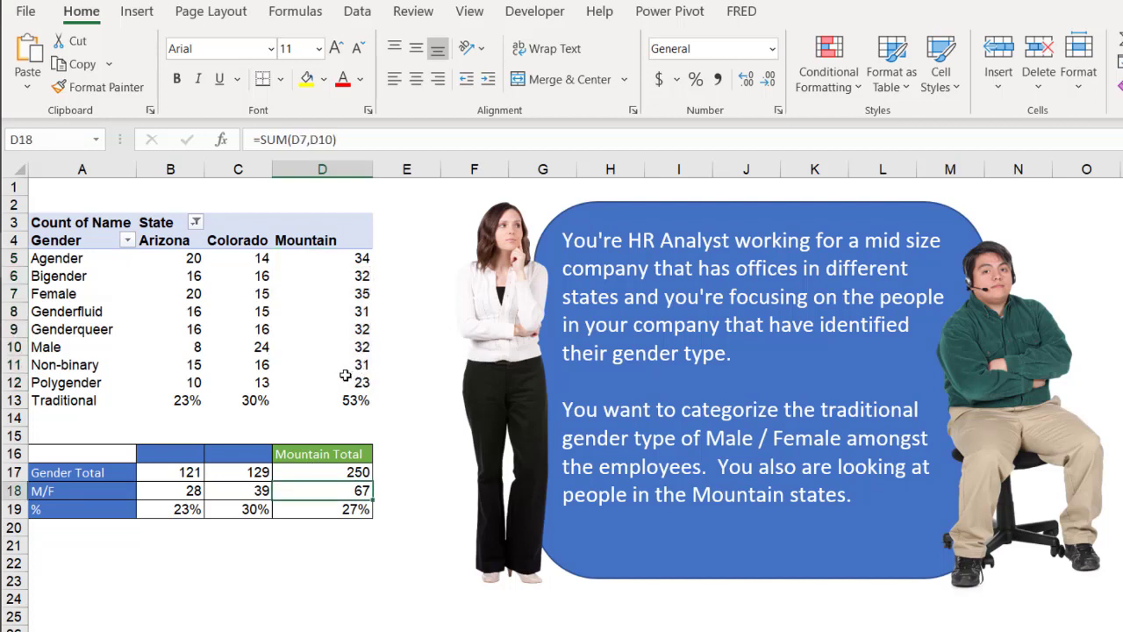
click(353, 347)
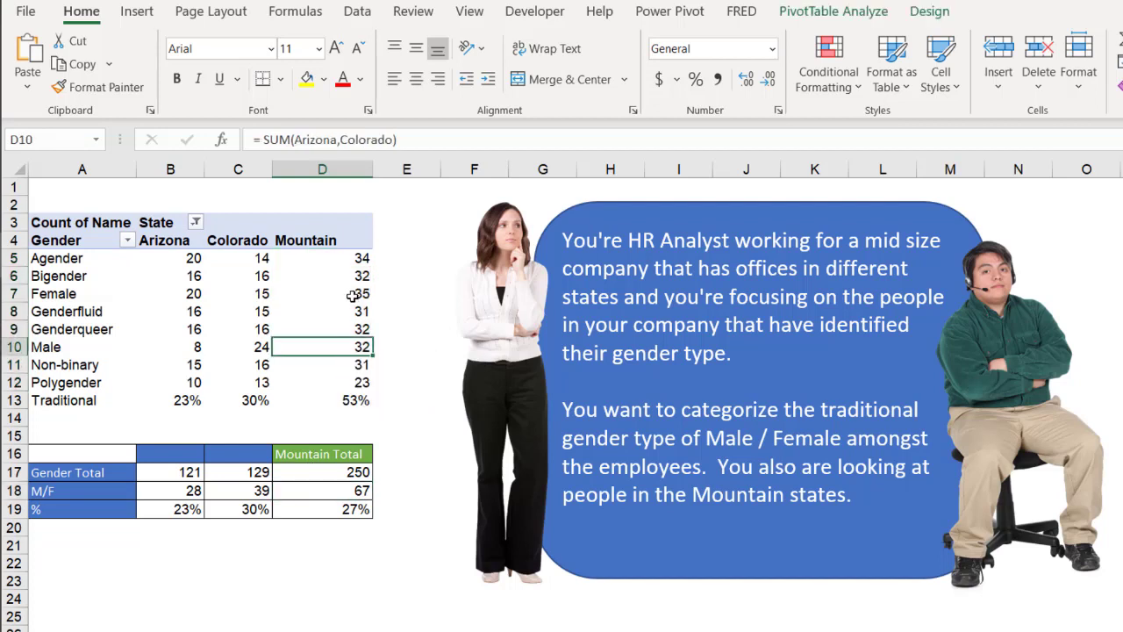
click(352, 295)
click(318, 507)
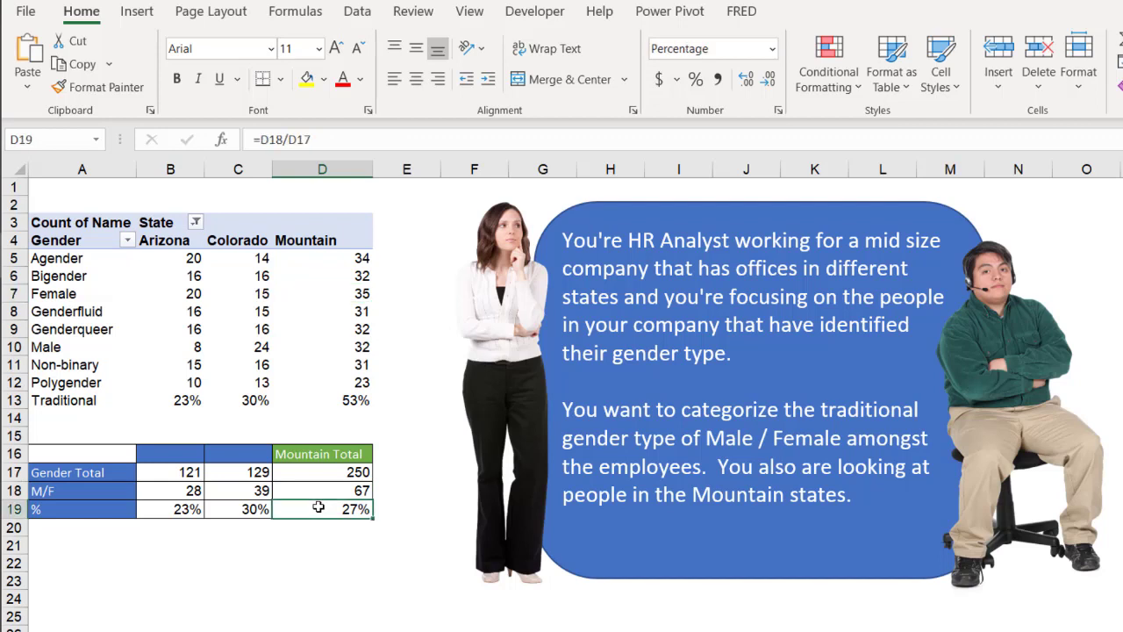
click(333, 401)
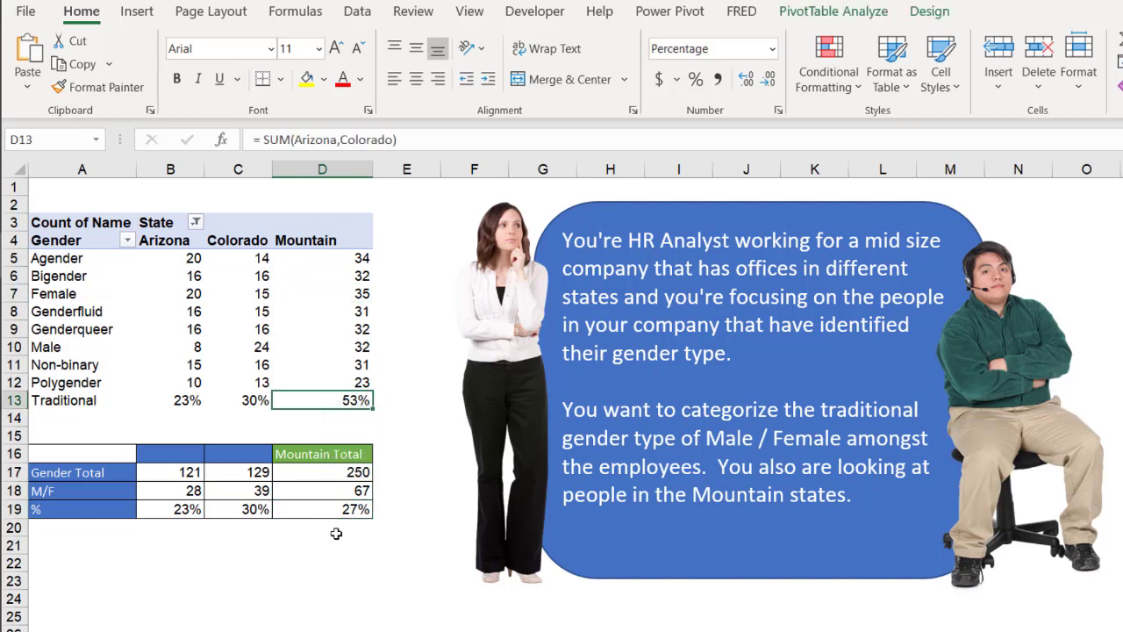
click(328, 575)
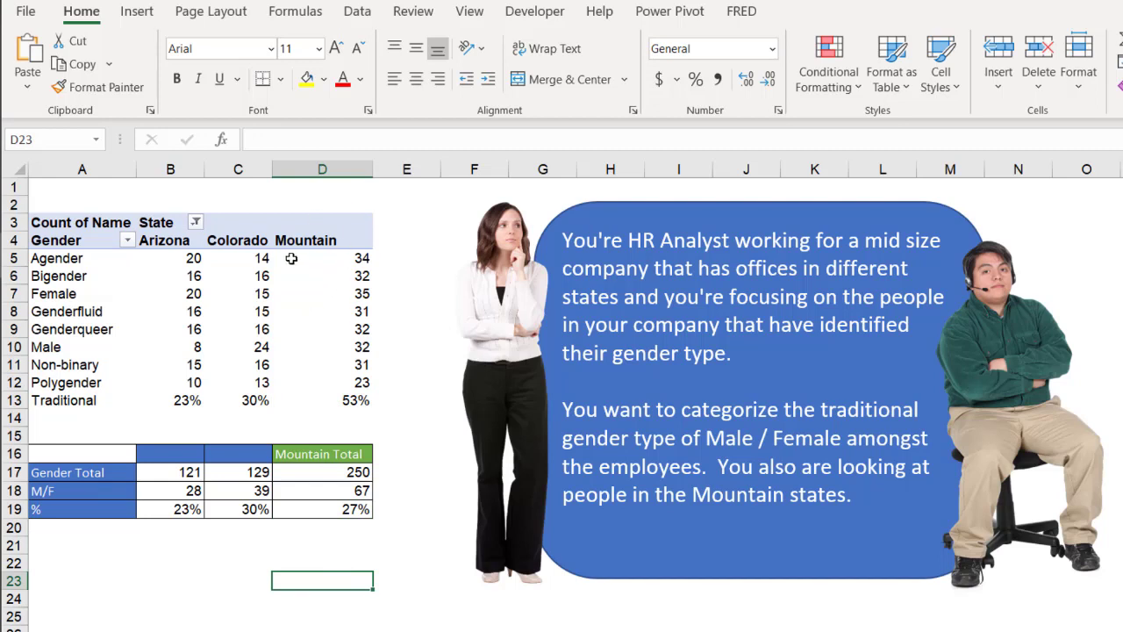
click(313, 239)
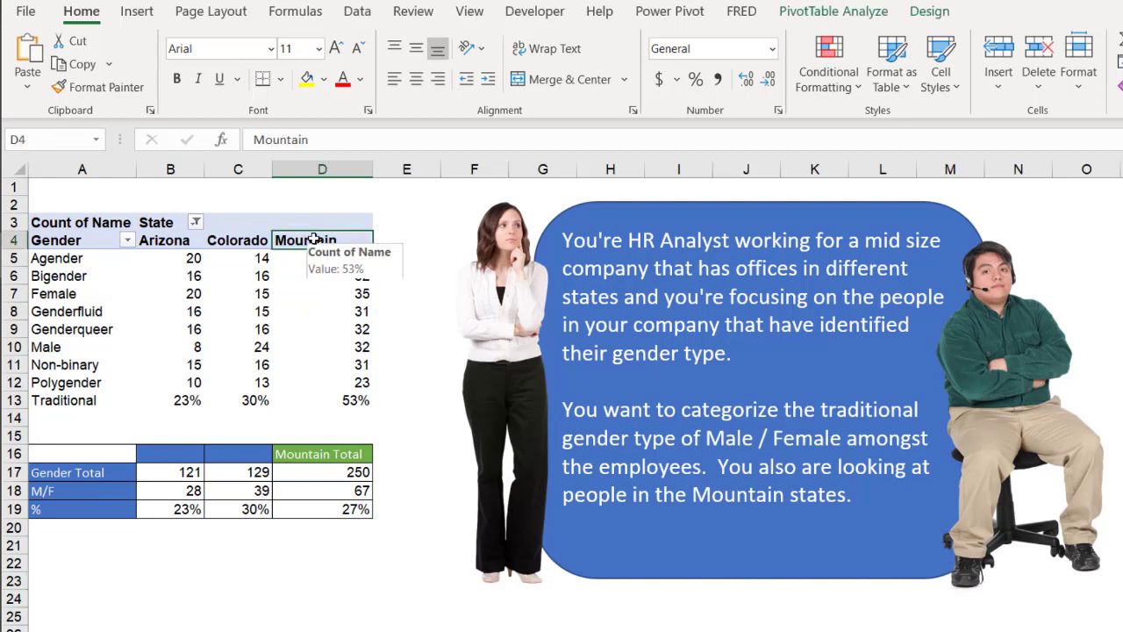
click(77, 401)
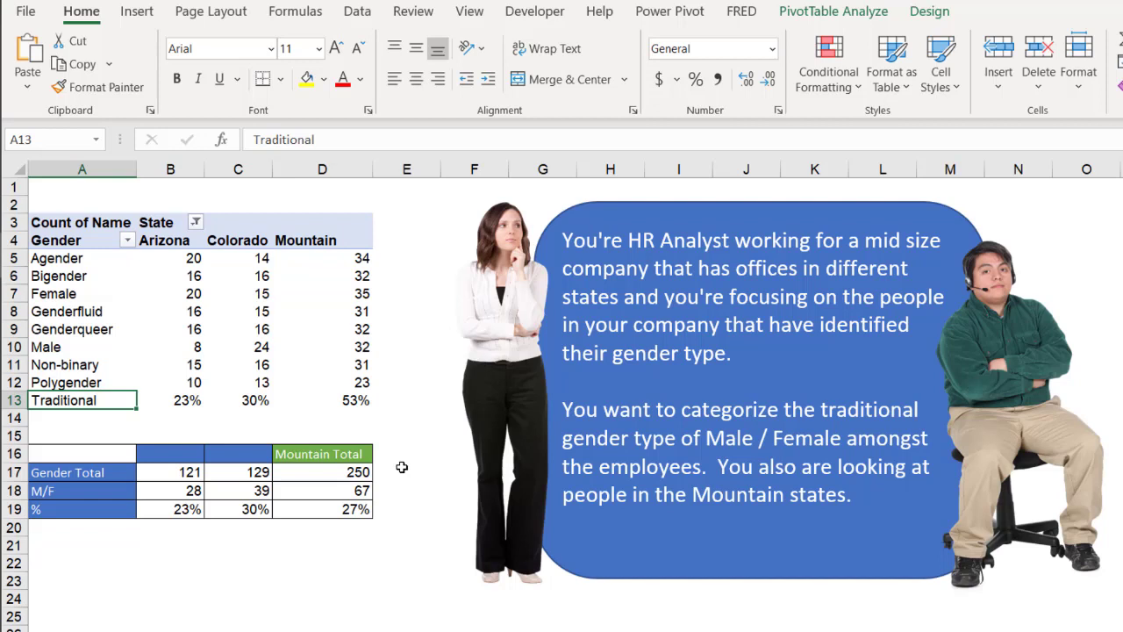
Move Traditional to solve last in the calculated item solve order, making Mountain's share 27%
click(264, 317)
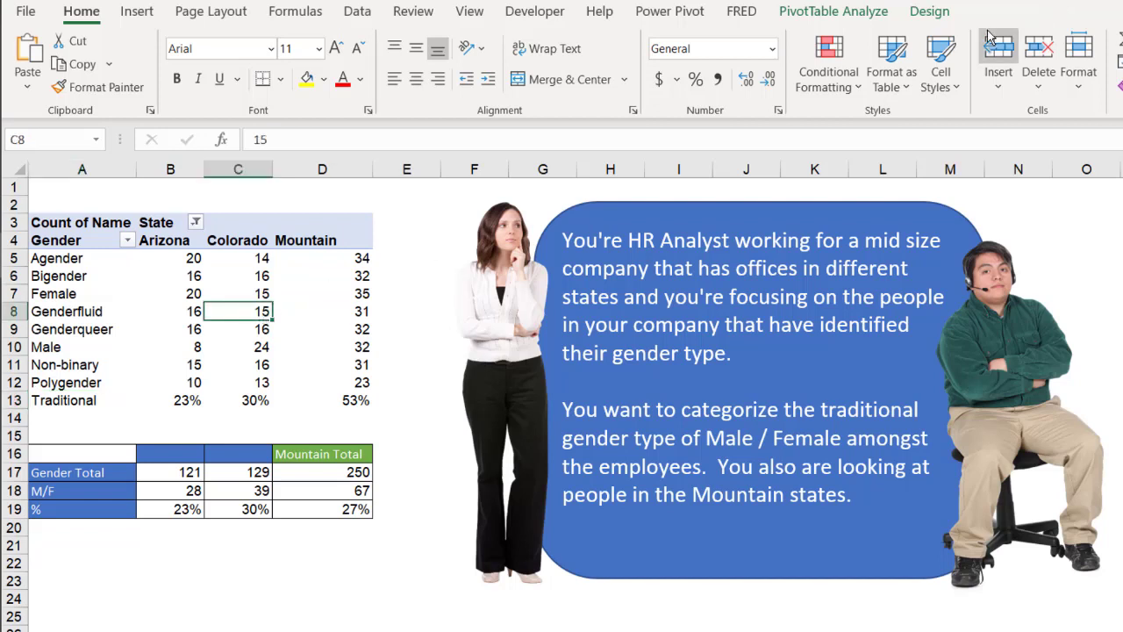
click(855, 12)
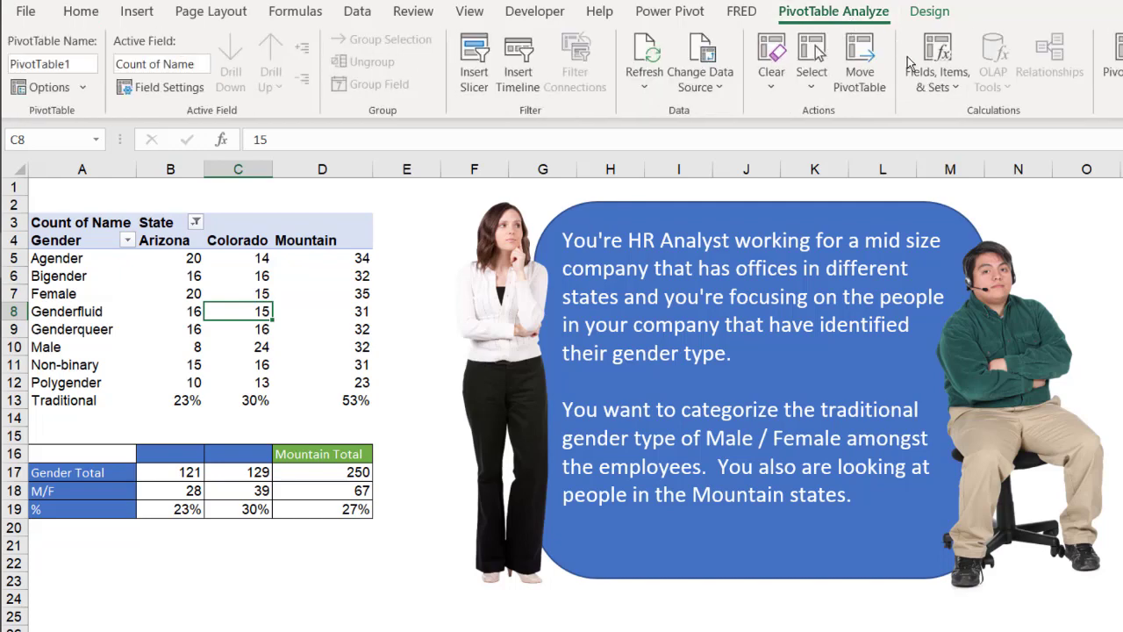
click(935, 74)
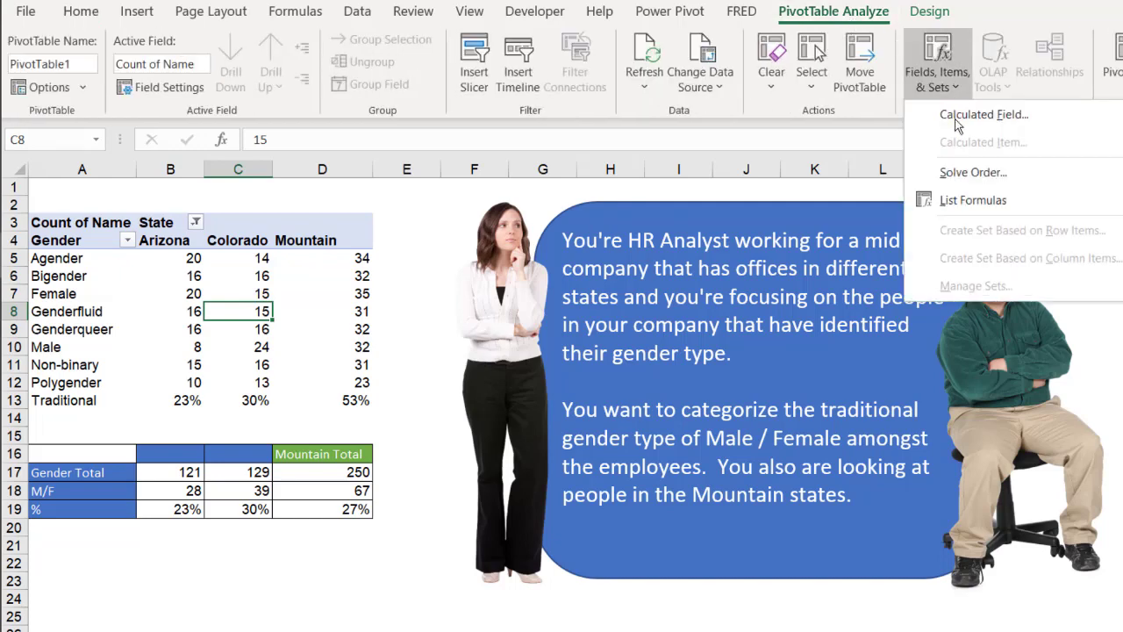
click(964, 176)
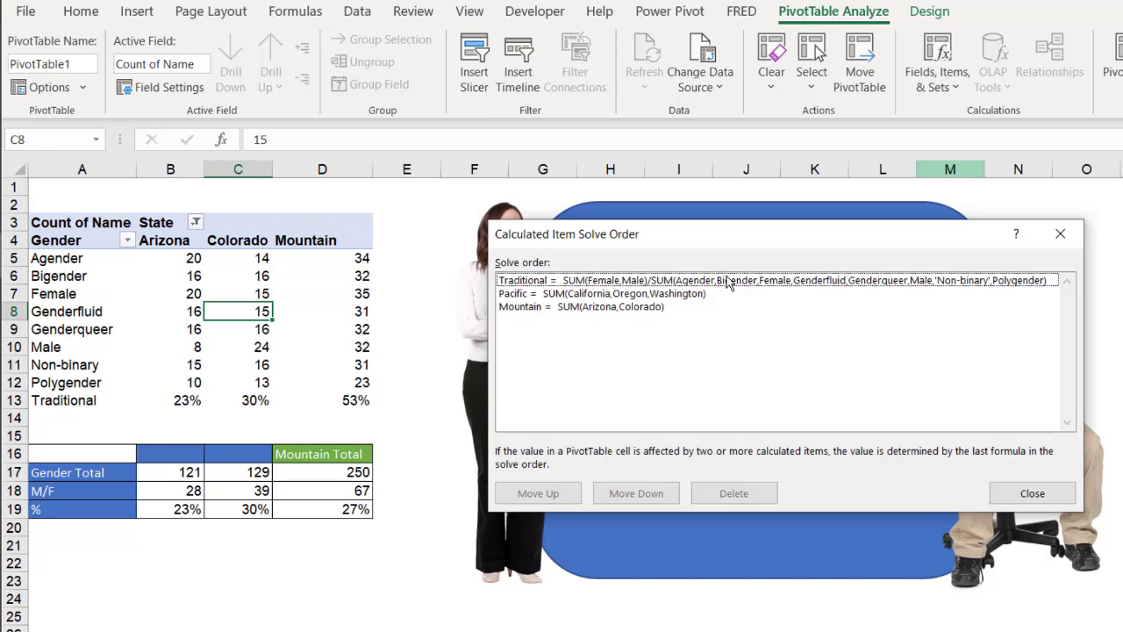
click(727, 281)
click(638, 494)
click(639, 494)
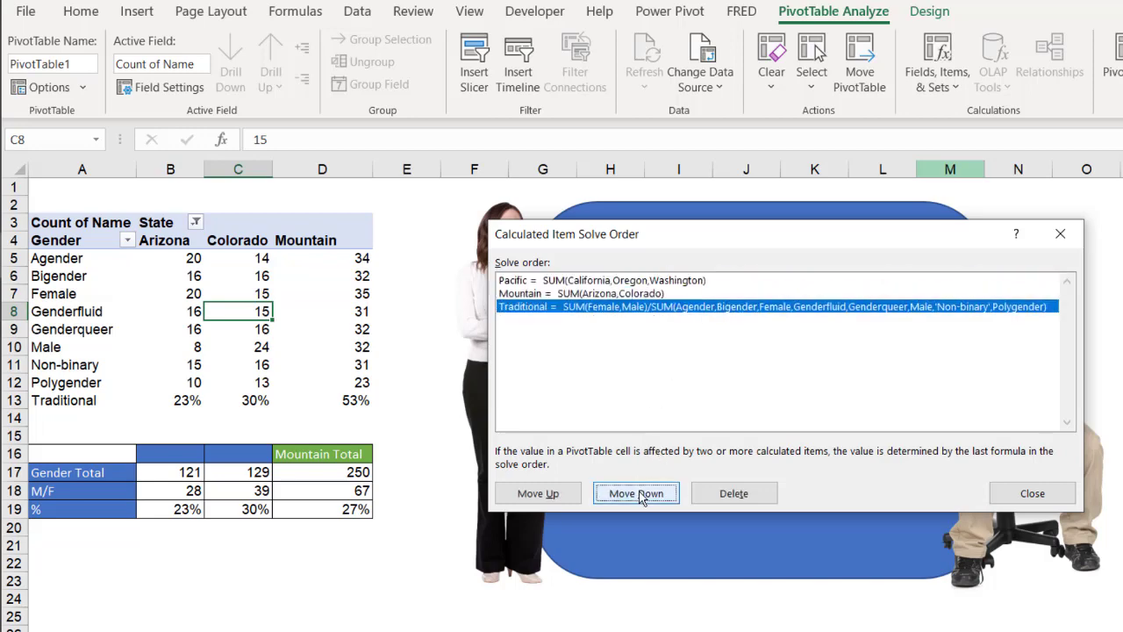
click(1032, 493)
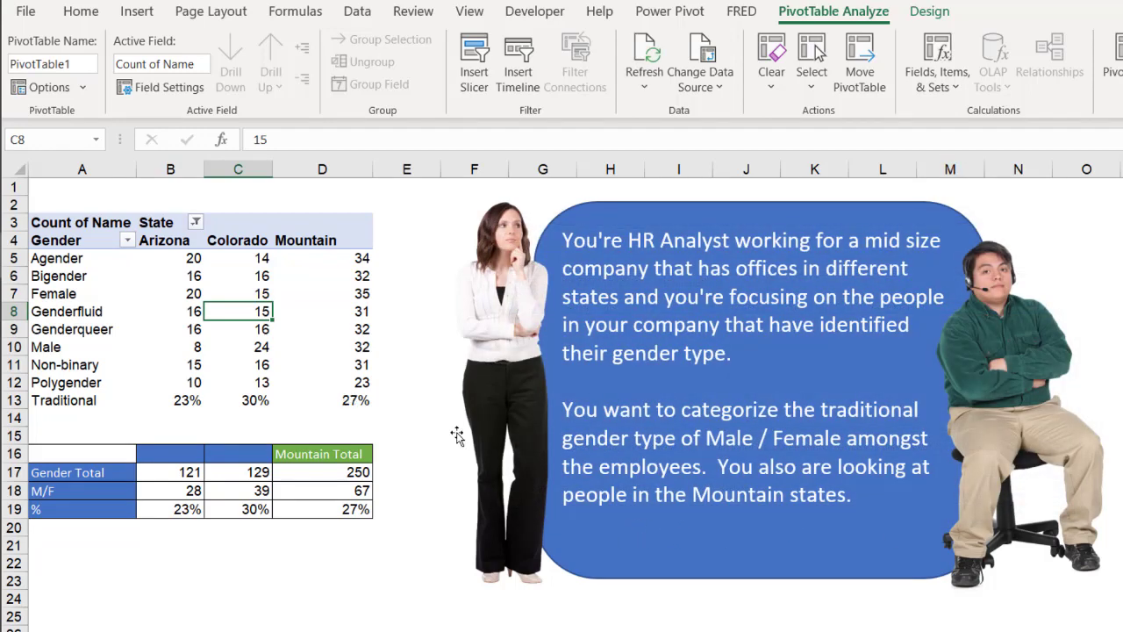
click(346, 400)
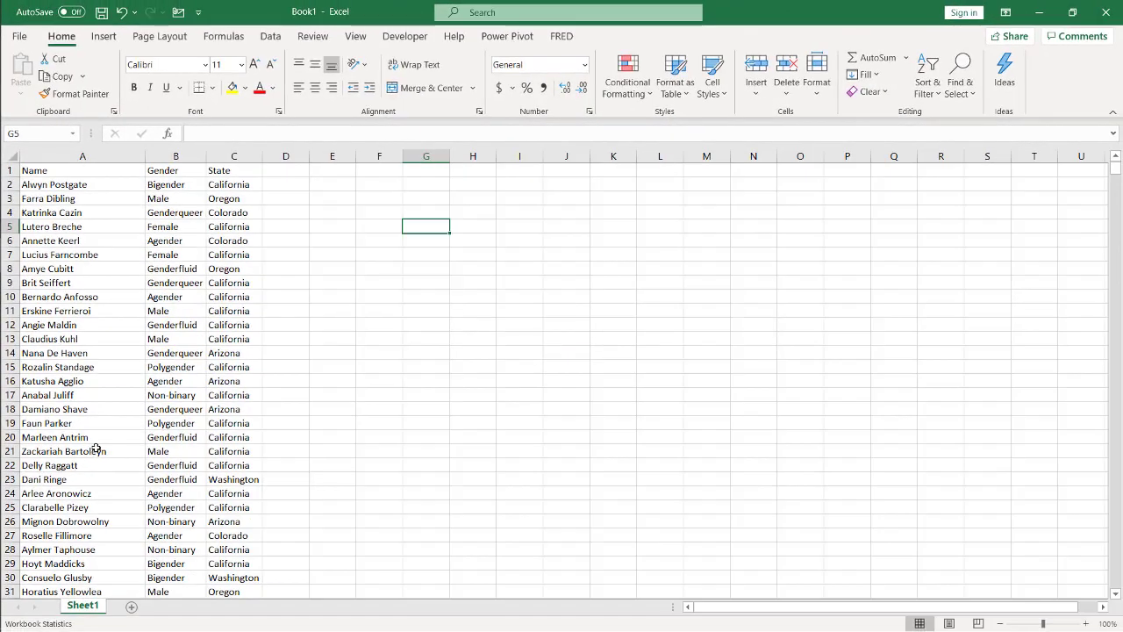
Insert a PivotTable from the employee name list on a new worksheet
click(114, 423)
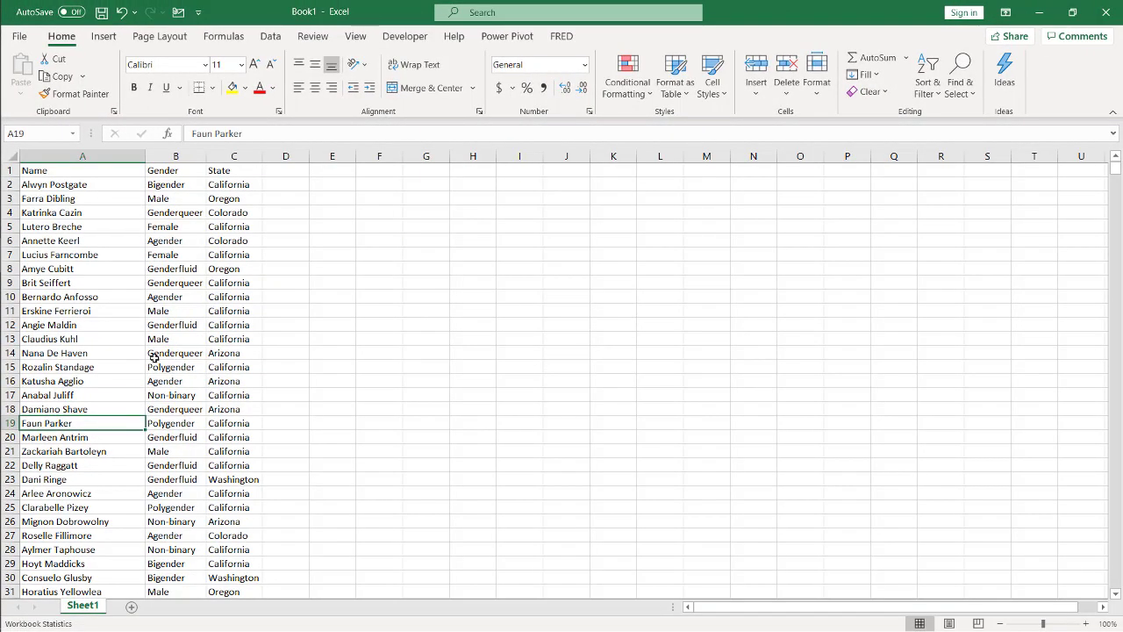
click(103, 36)
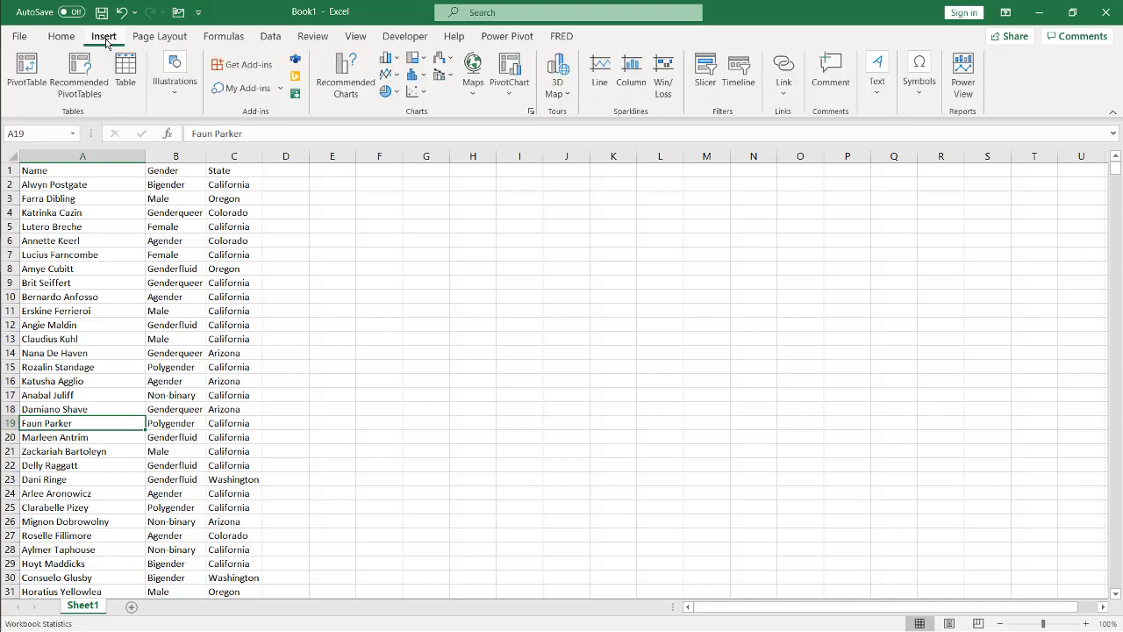
click(26, 74)
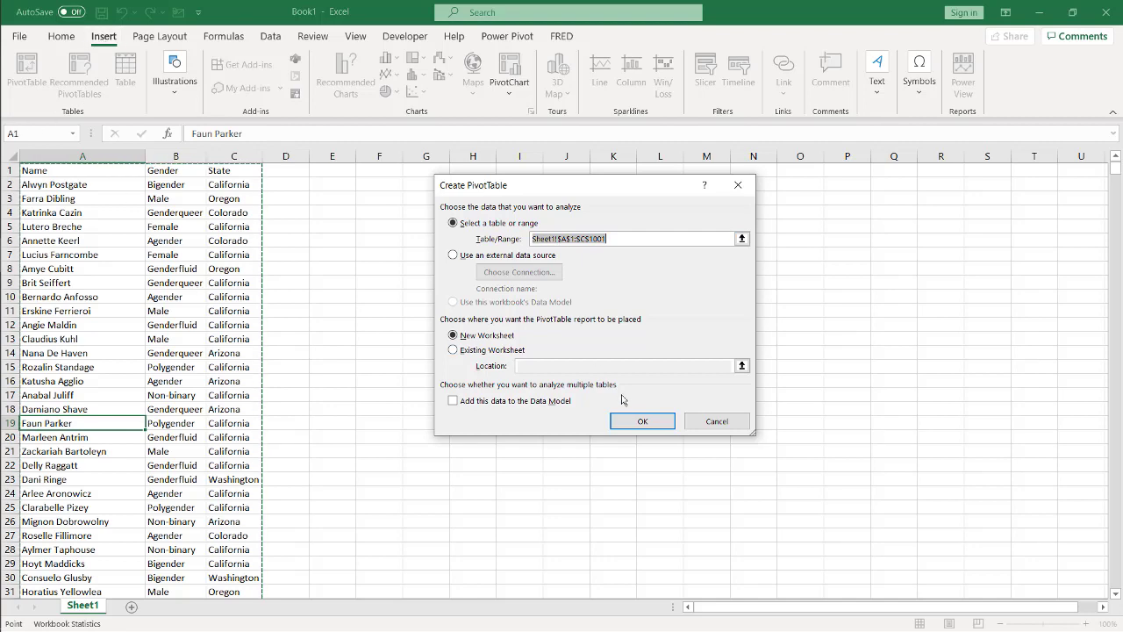
click(644, 420)
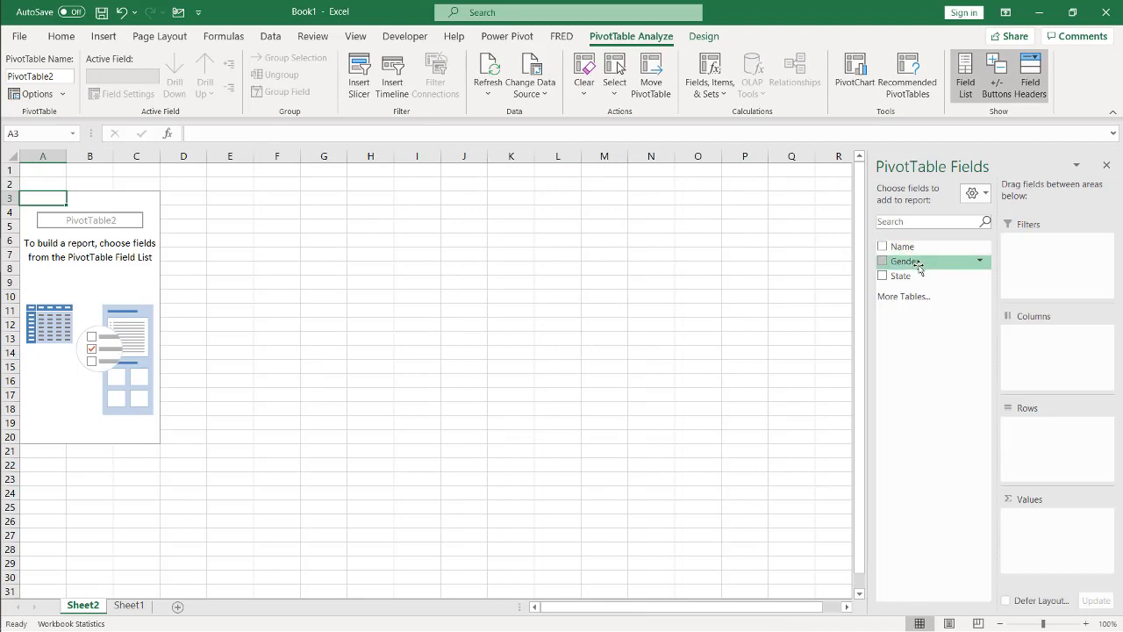
Put Gender in Rows, State in Columns and Count of Name in Values
drag(918, 266, 1056, 444)
drag(900, 275, 1057, 355)
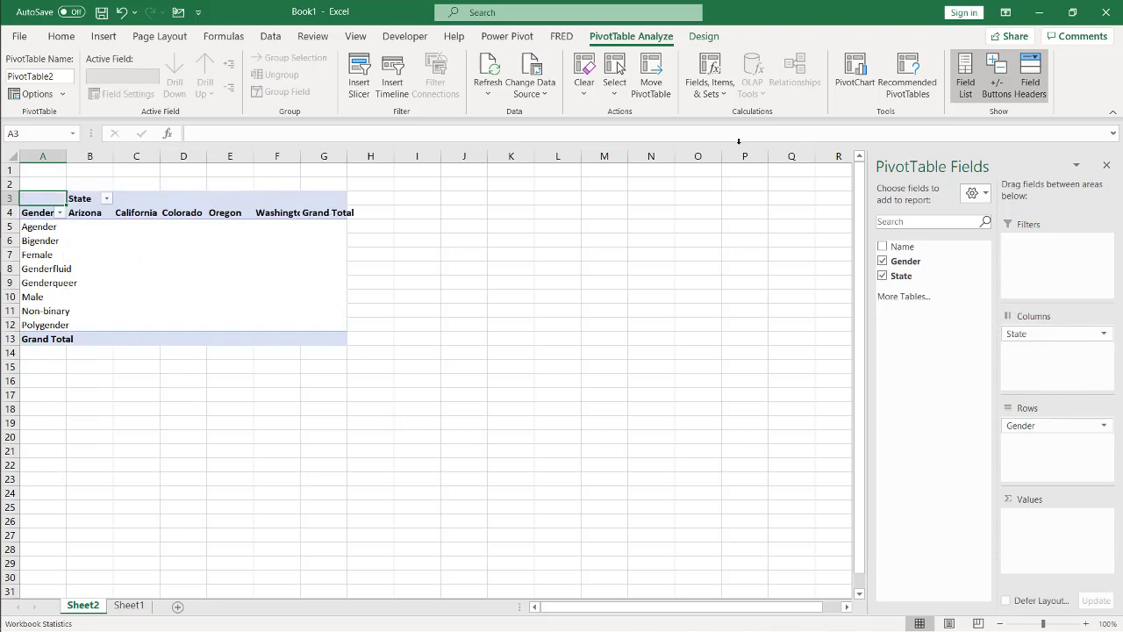
drag(902, 247, 1040, 544)
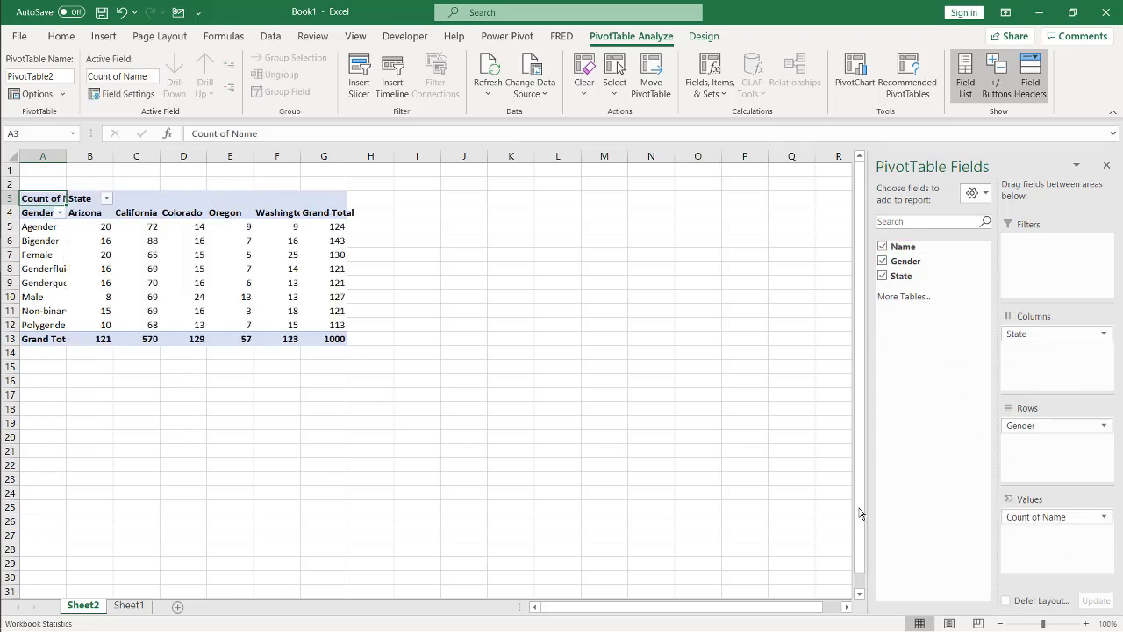
click(305, 250)
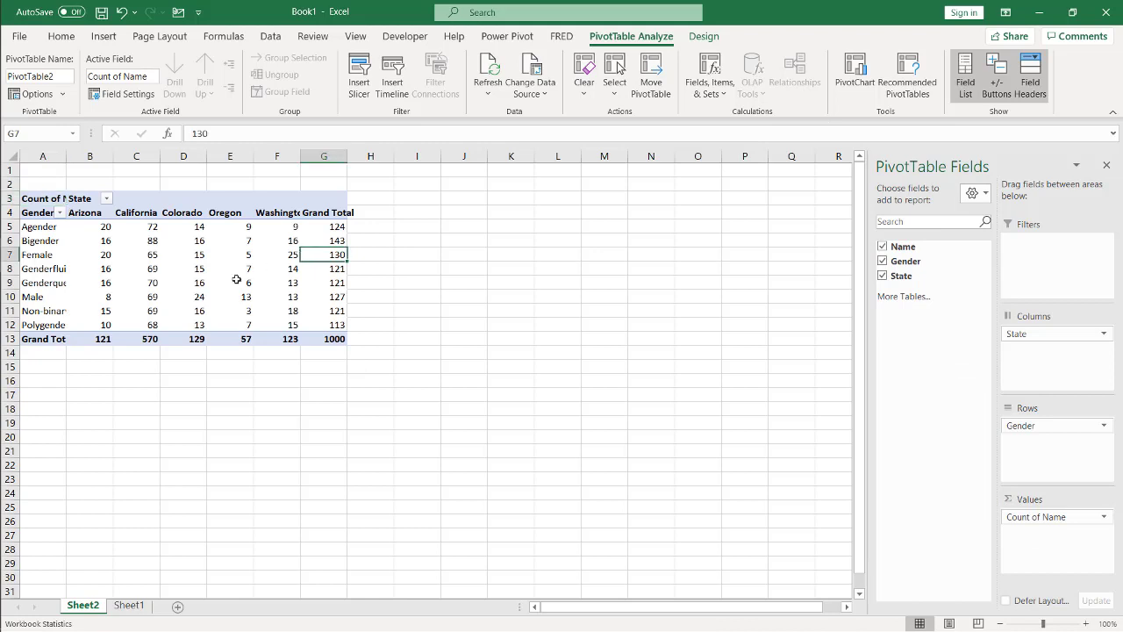
Turn off the pivot's grand totals for both rows and columns
click(702, 36)
click(73, 89)
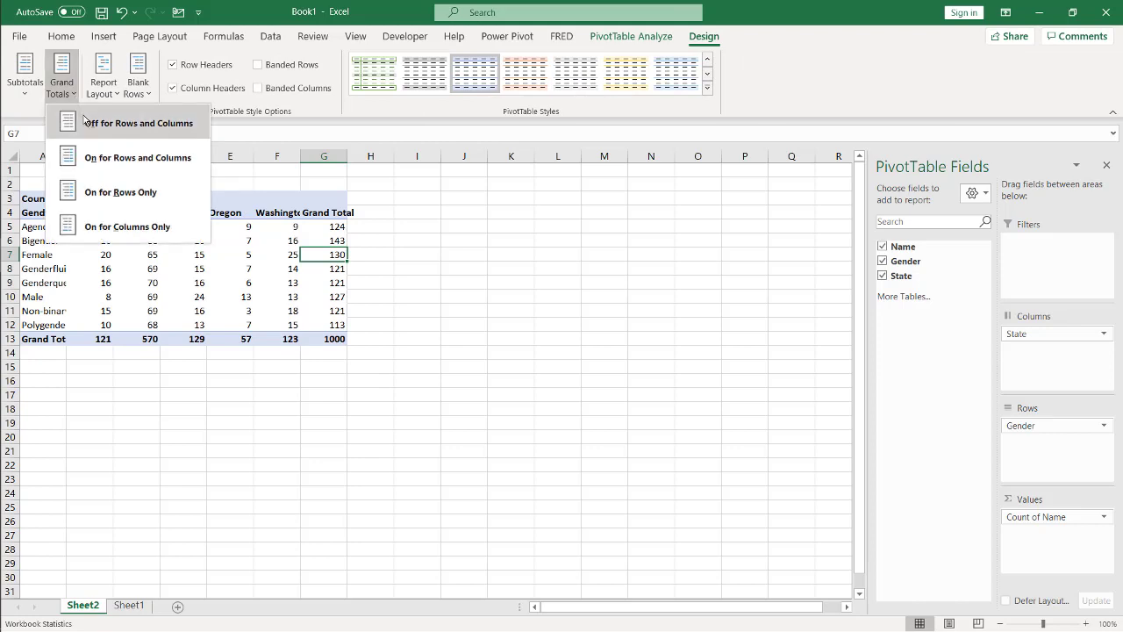
click(105, 120)
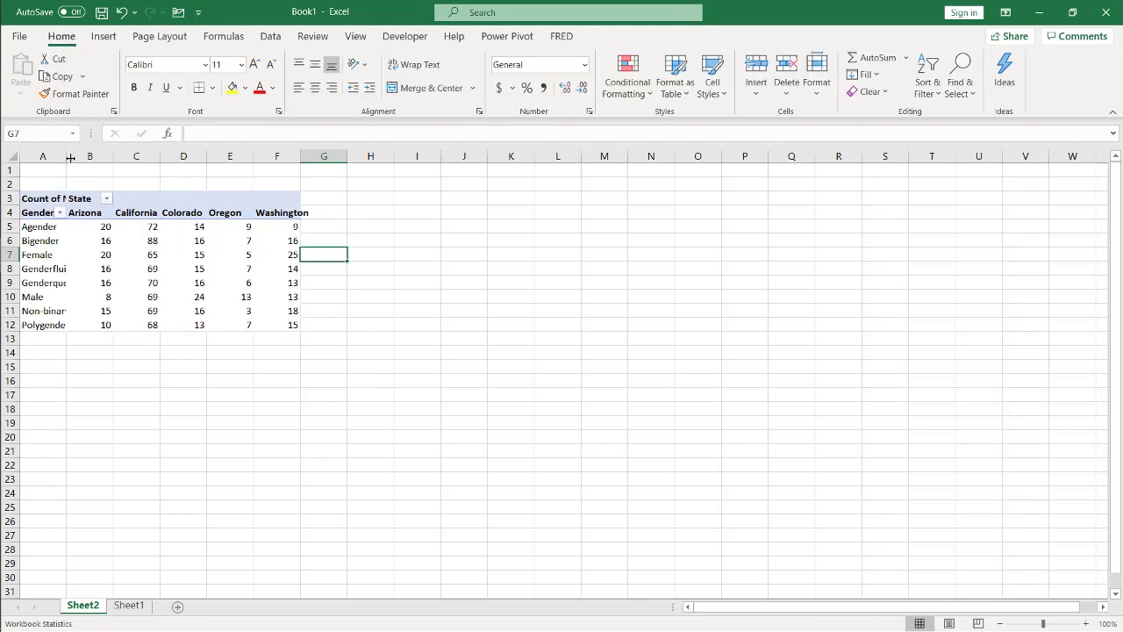
AutoFit every worksheet column so all gender and state labels show in full
mouse_move(236, 310)
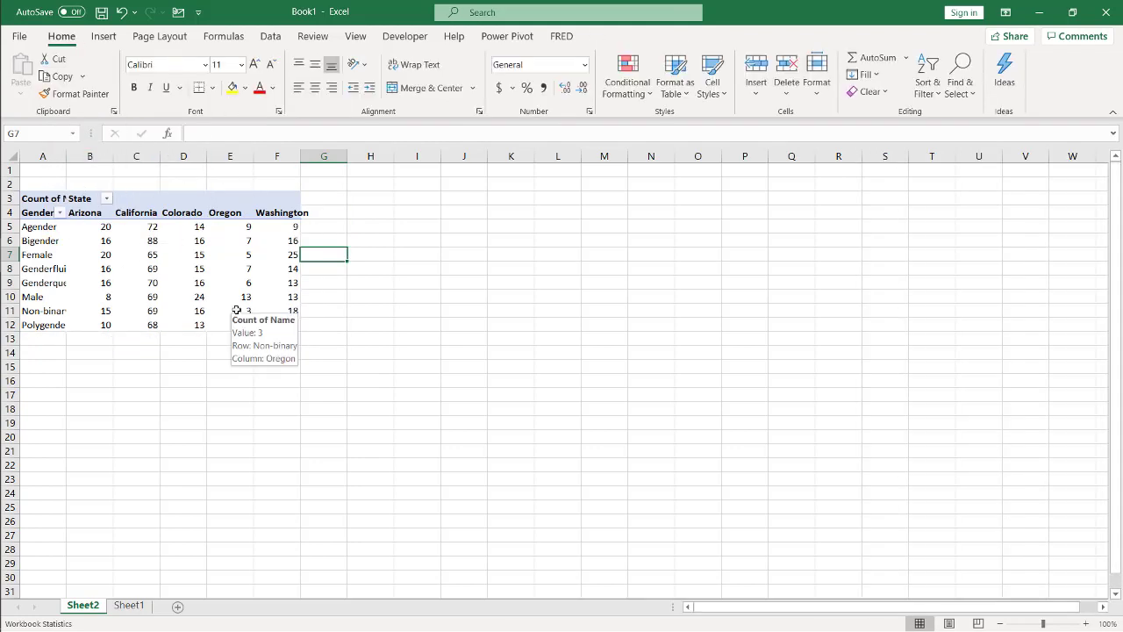
click(10, 158)
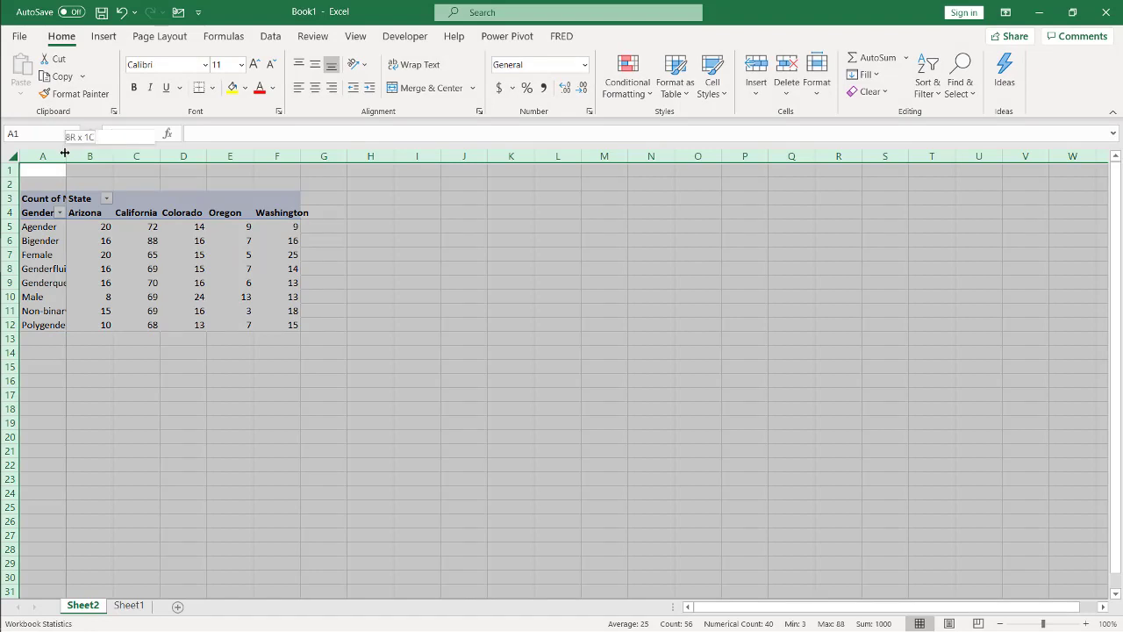
double_click(65, 152)
click(242, 230)
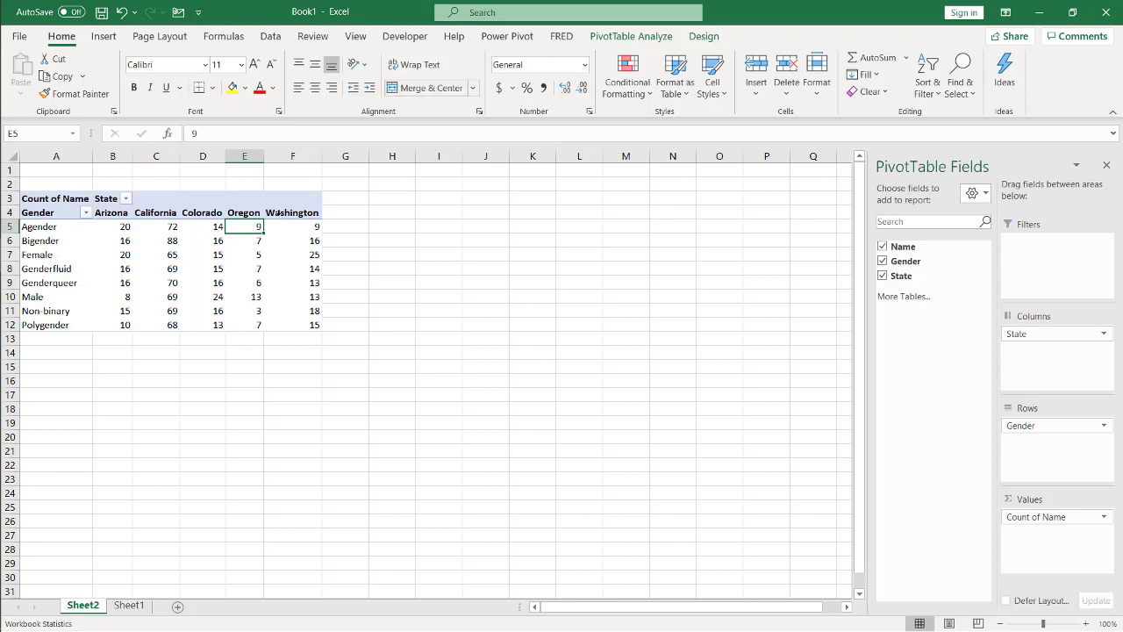
Select the Polygender label in the pivot's Gender field
click(651, 37)
click(705, 64)
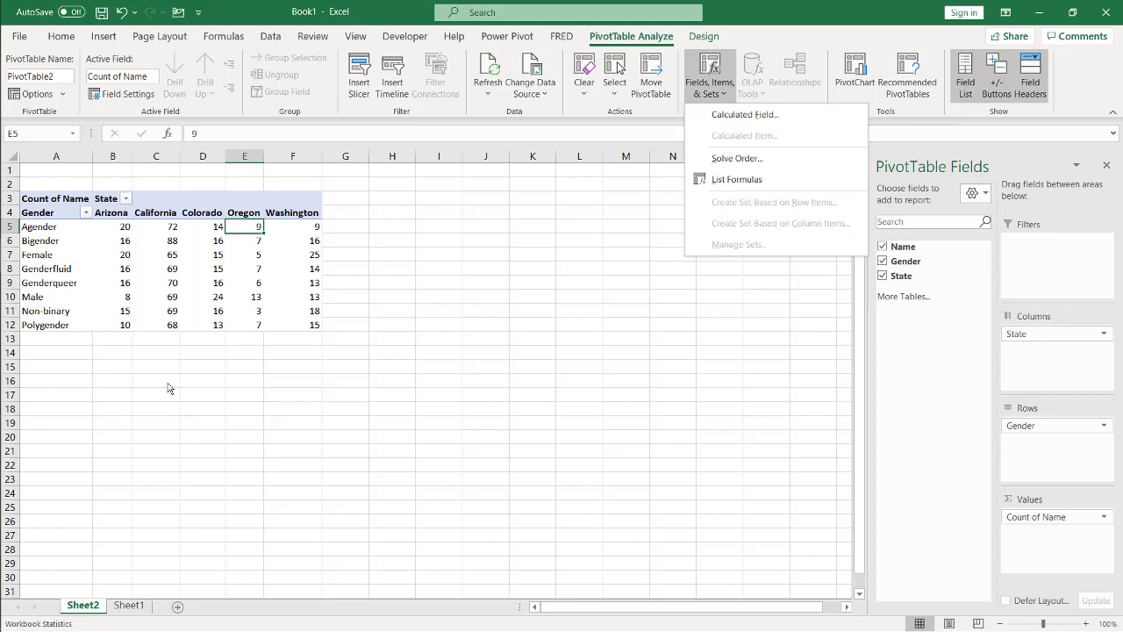
click(50, 287)
click(46, 324)
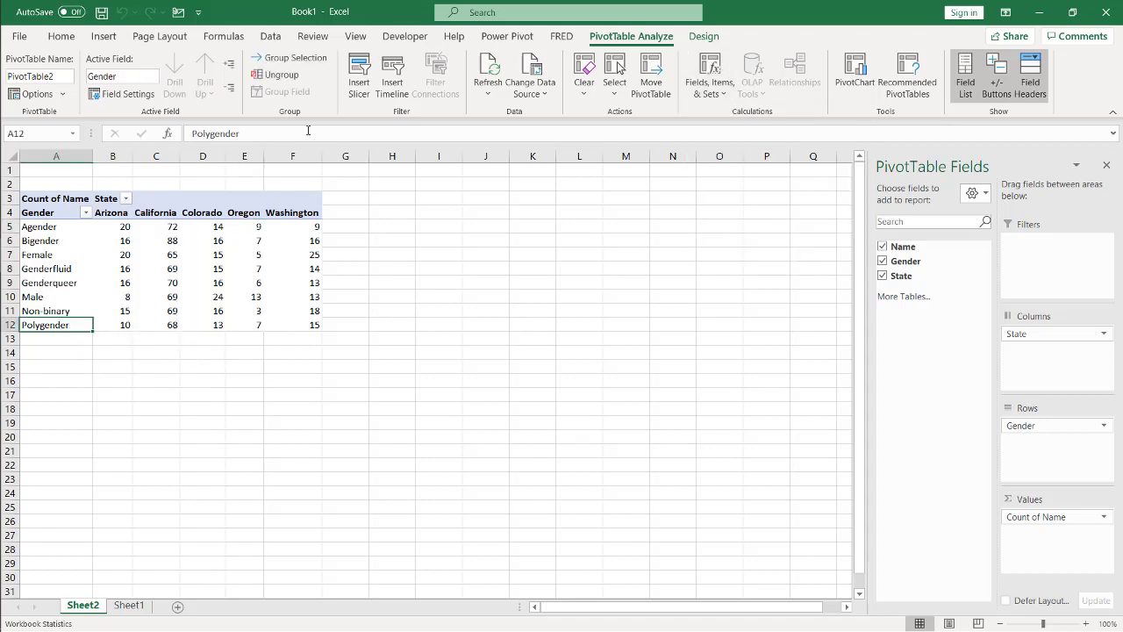
Start a Gender calculated item named Traditional with numerator SUM(Male,Female)
click(723, 96)
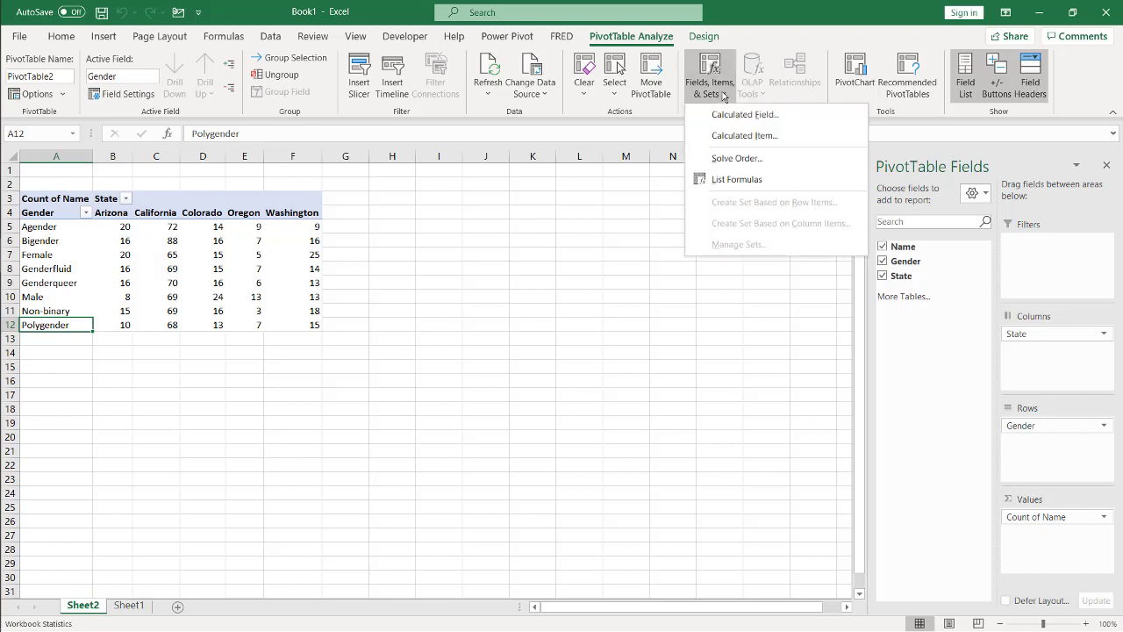
click(730, 137)
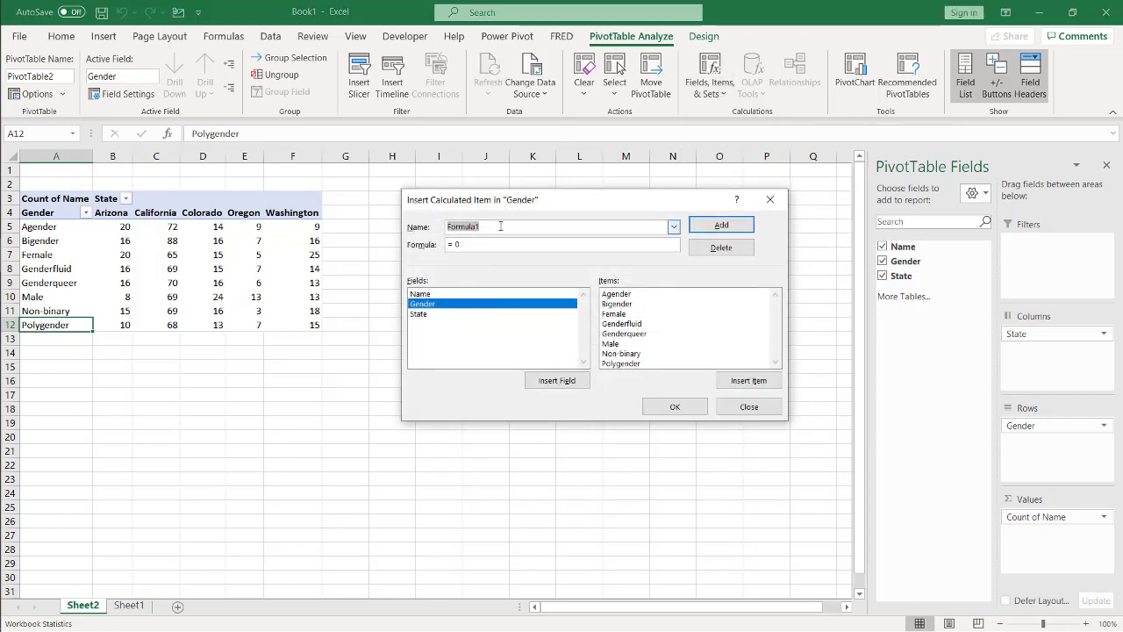
text(Traditional)
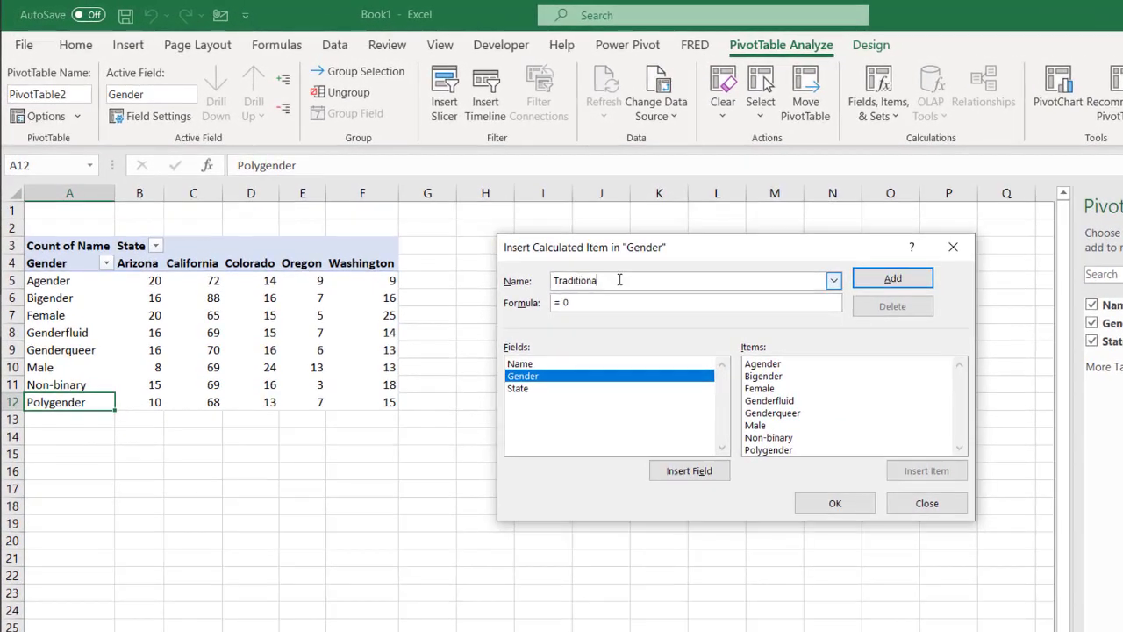
click(581, 303)
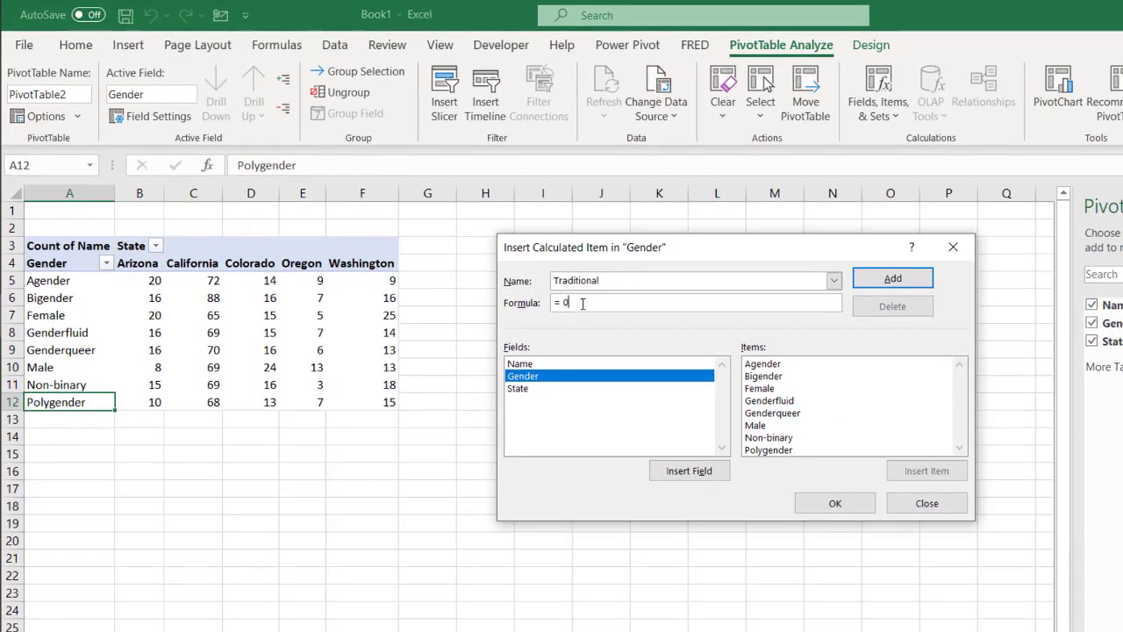
key(BackSpace)
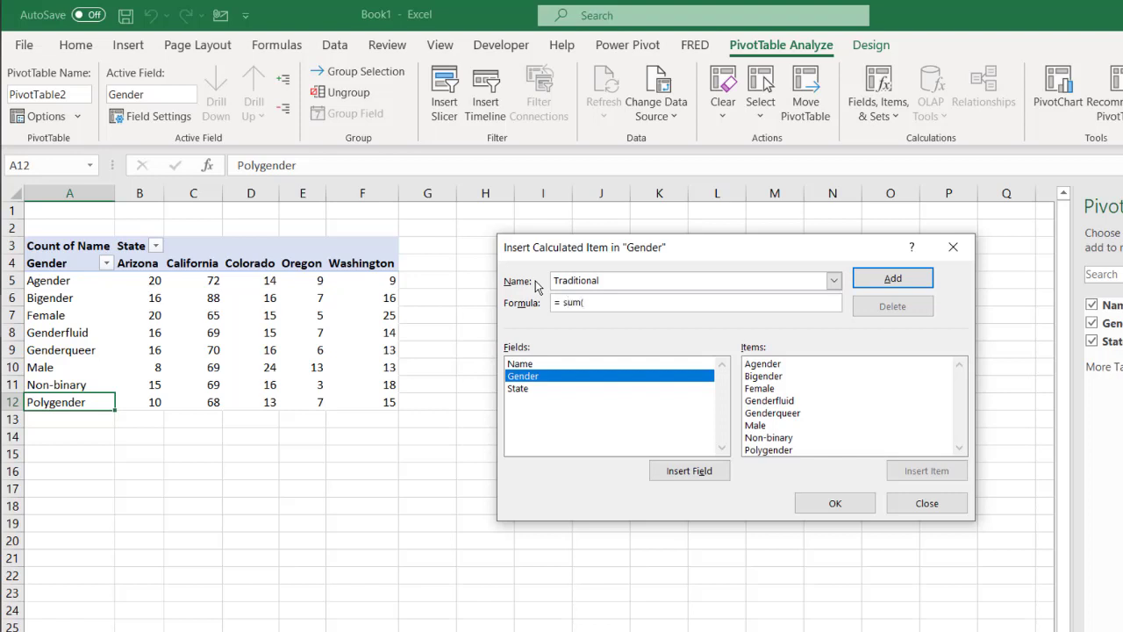
double_click(763, 426)
text(,)
double_click(776, 387)
text()/sum()
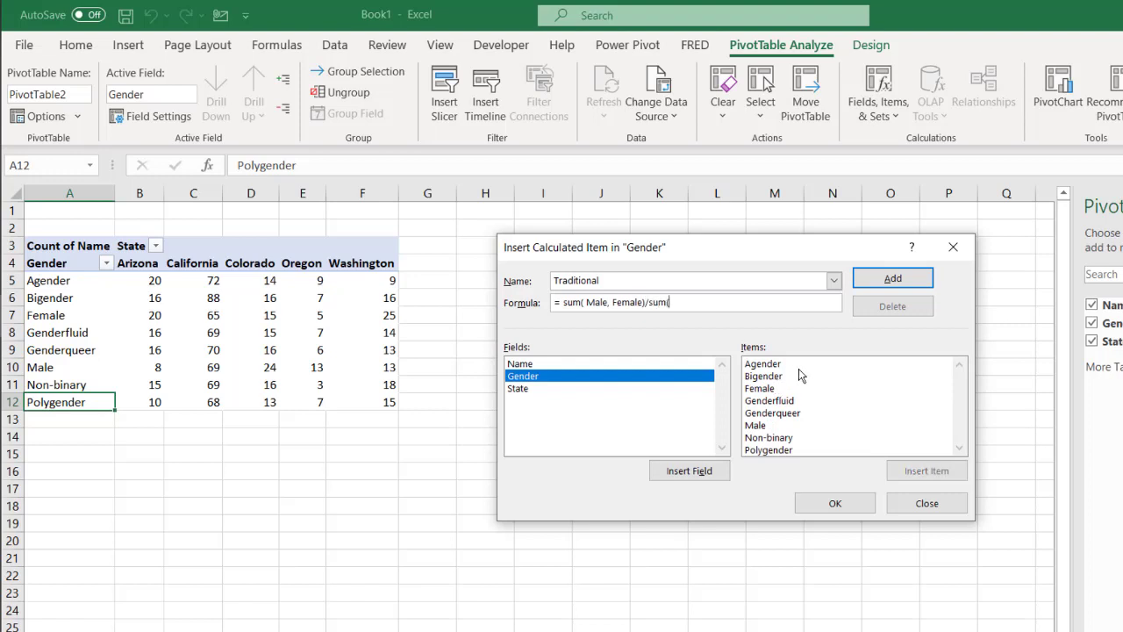
Divide by the sum of all gender items, Agender through Polygender, and submit the Traditional item
double_click(772, 367)
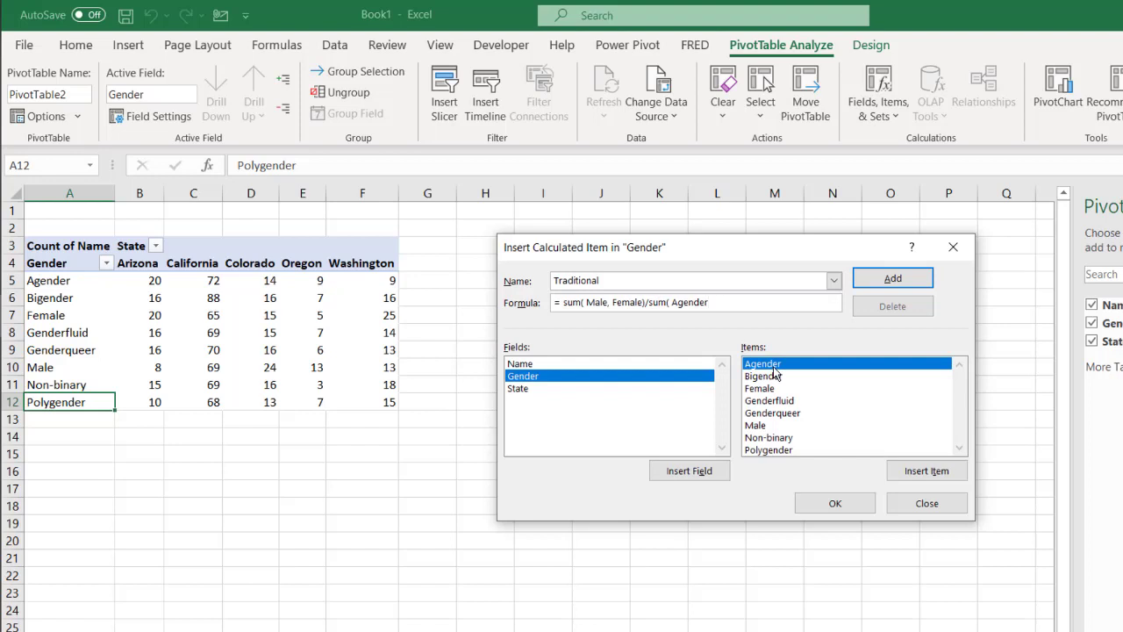
double_click(771, 377)
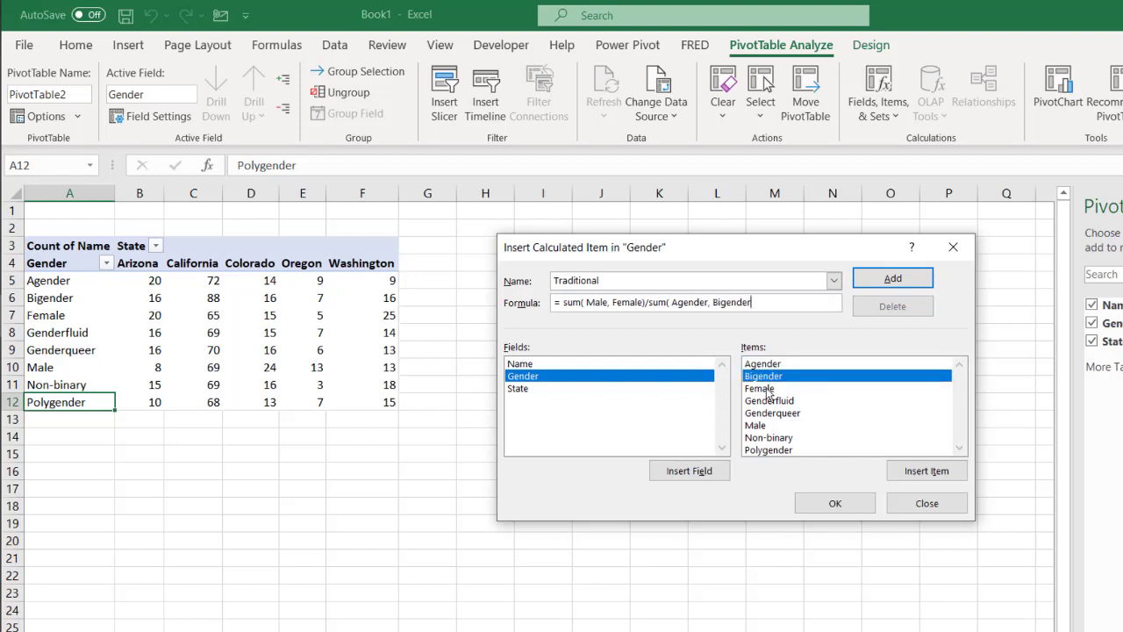
double_click(767, 387)
double_click(769, 400)
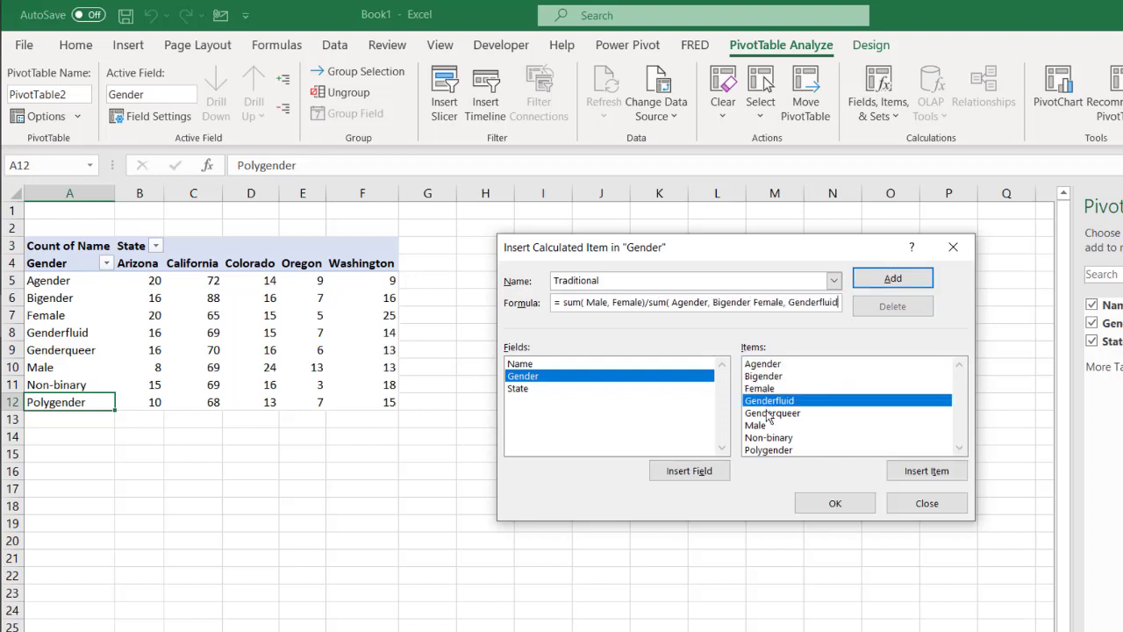
text(,)
double_click(766, 413)
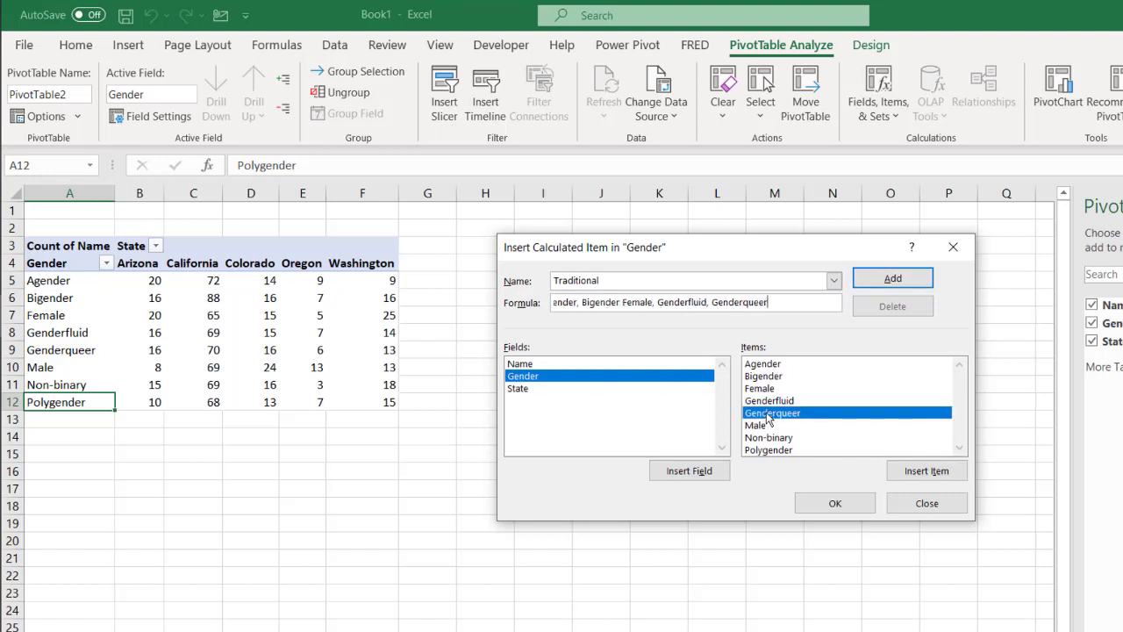
text(,)
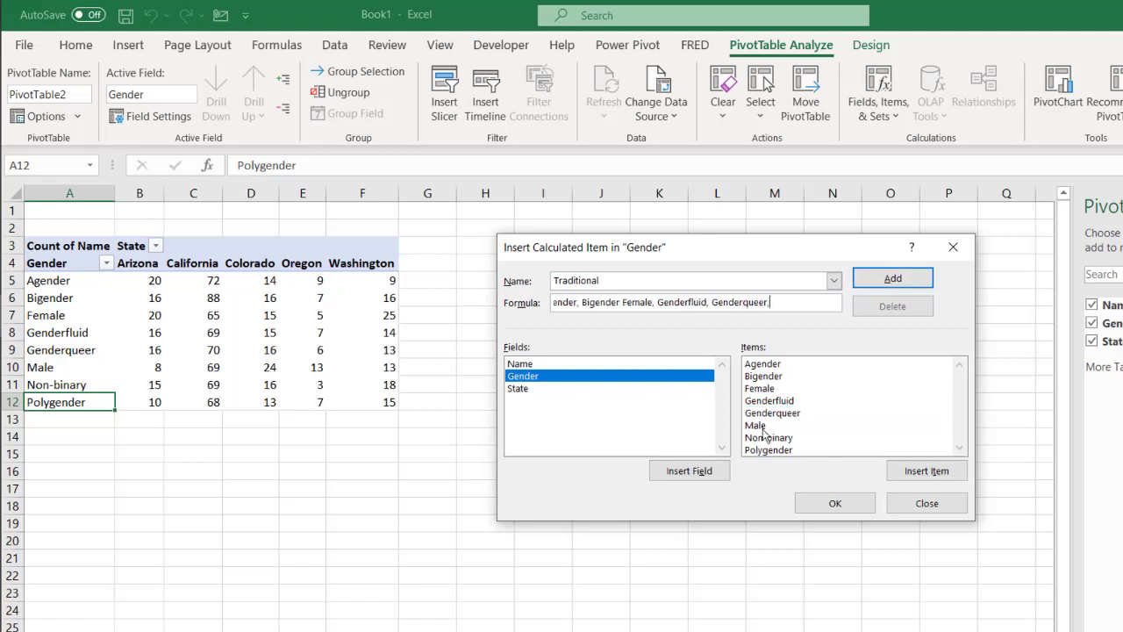
double_click(759, 426)
text(,)
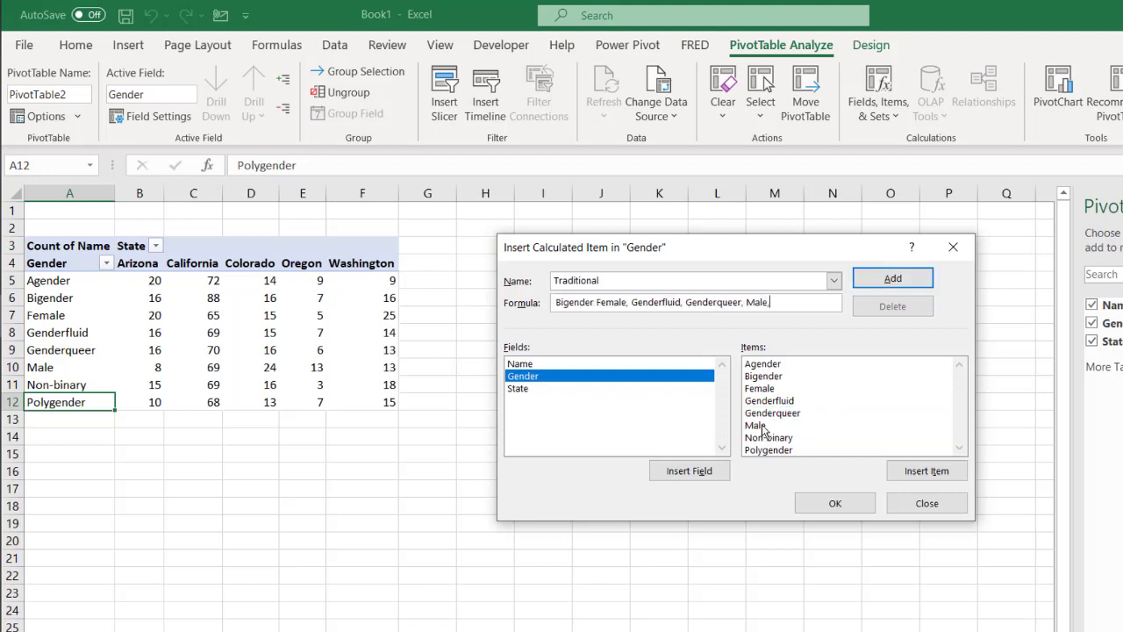
double_click(765, 438)
text(,)
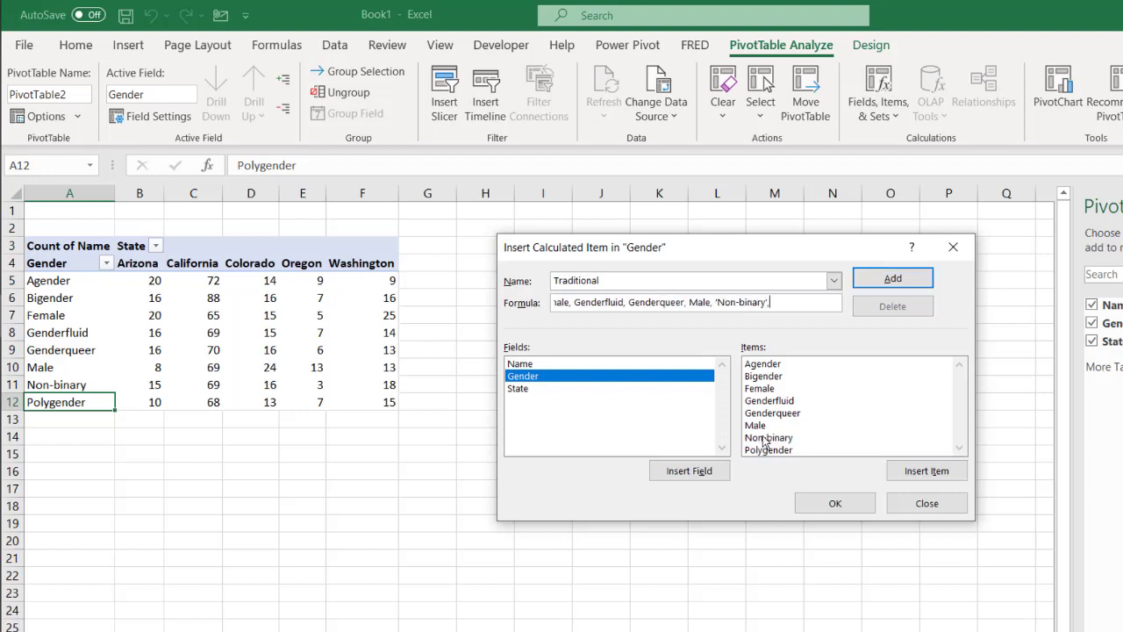
double_click(763, 450)
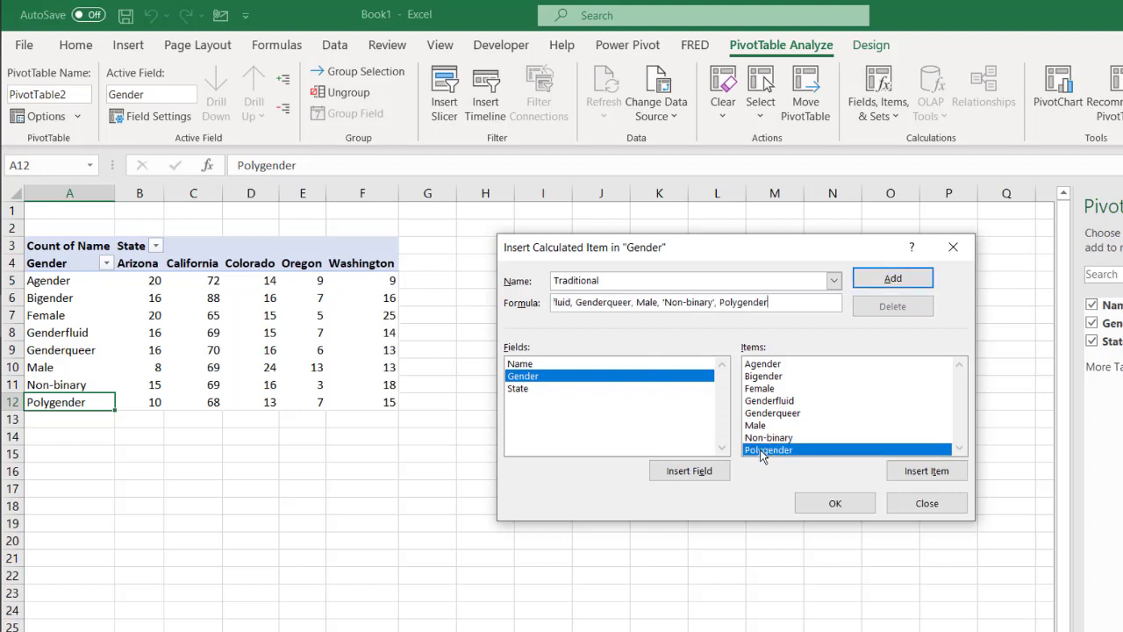
text())
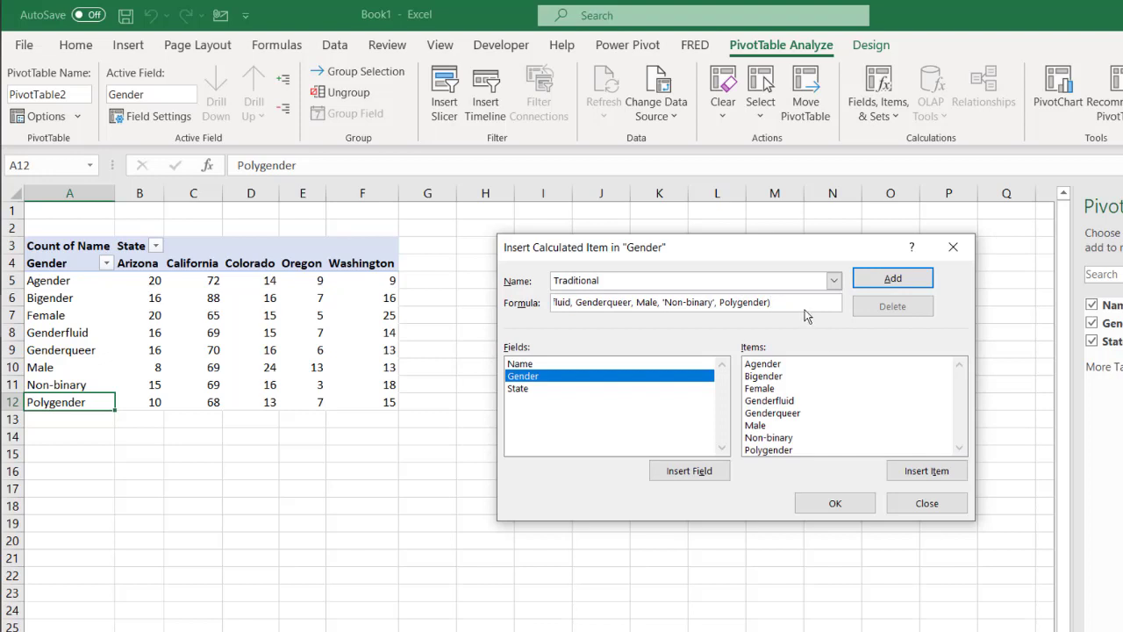
click(833, 504)
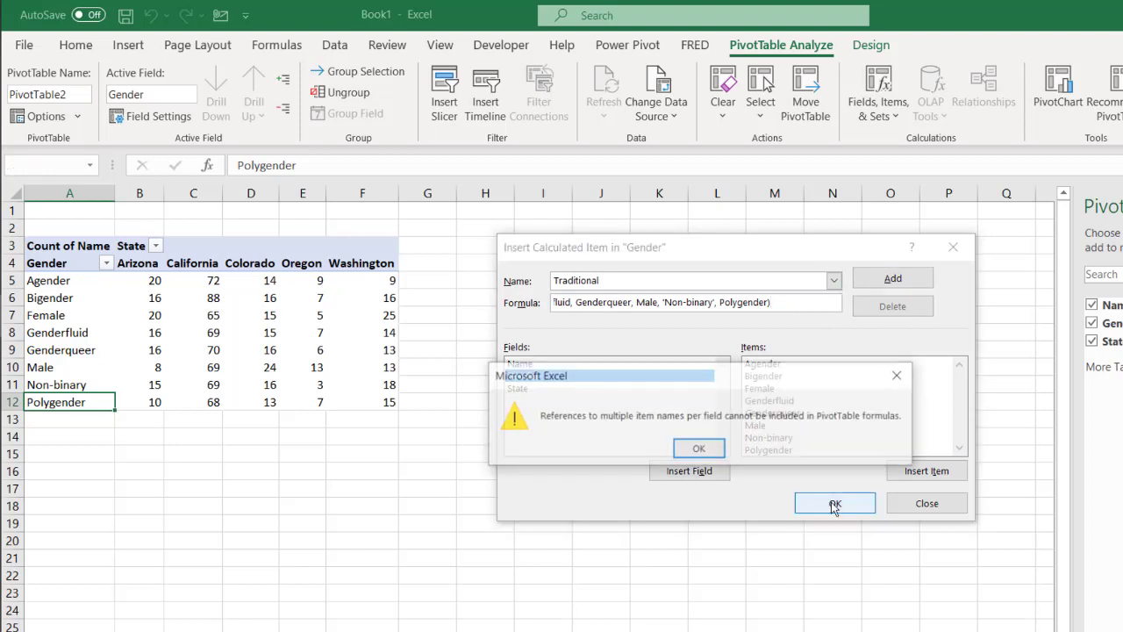
Fix the Traditional formula by adding the missing comma between Bigender and Female
click(698, 448)
click(711, 302)
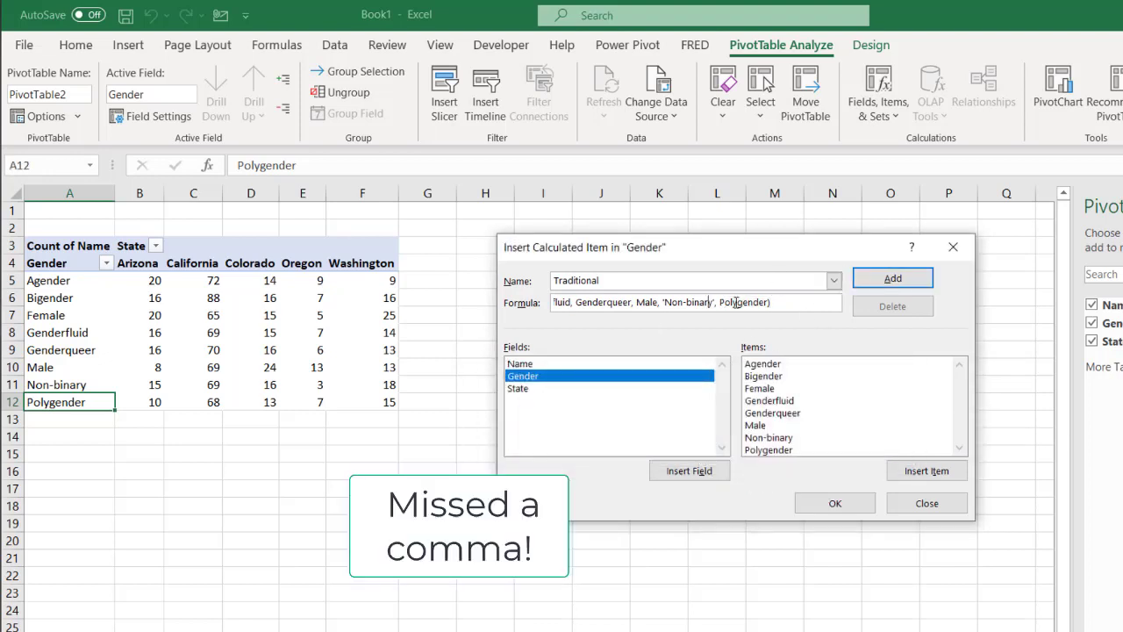
drag(735, 302, 605, 302)
click(647, 297)
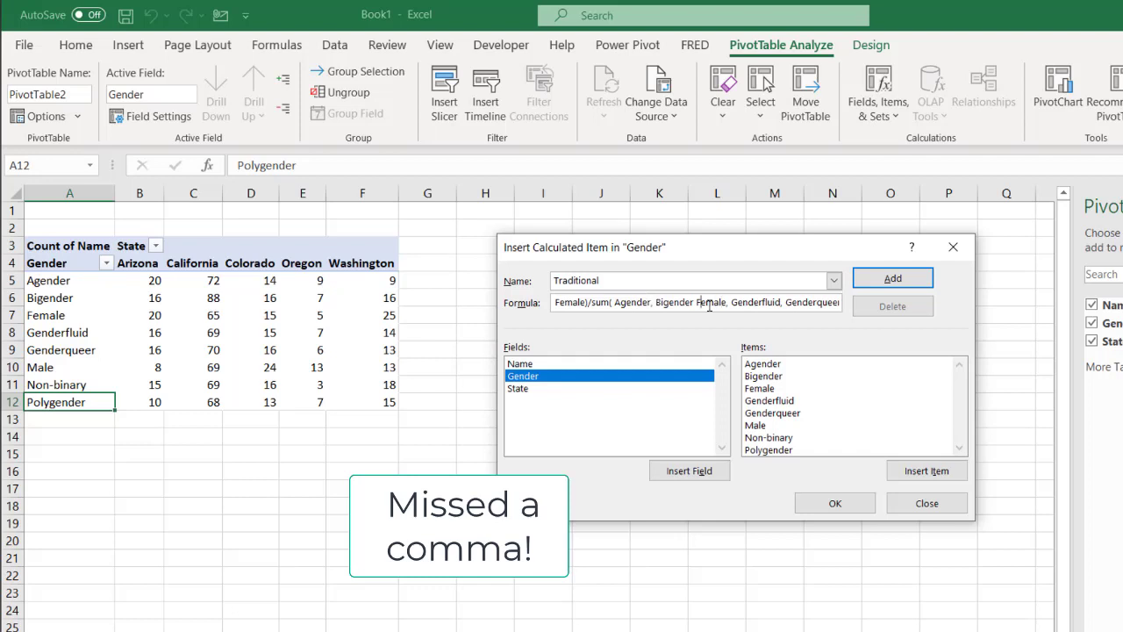
key(BackSpace)
text(,)
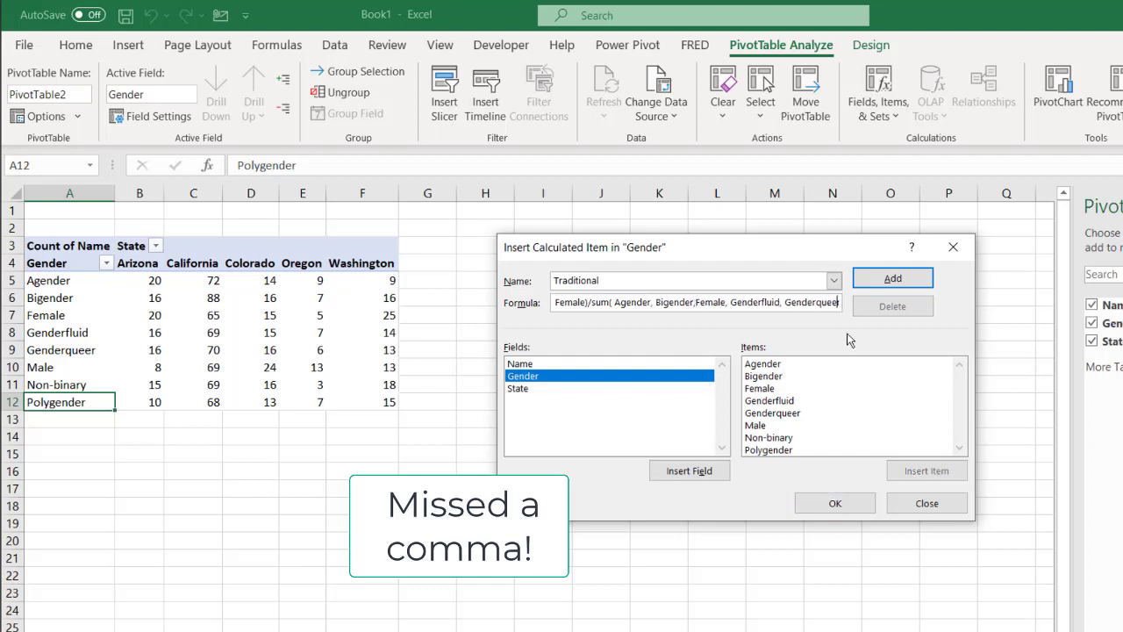
key(End)
Confirm the Traditional item and format its five state values as percentages (23% to 32%)
click(808, 506)
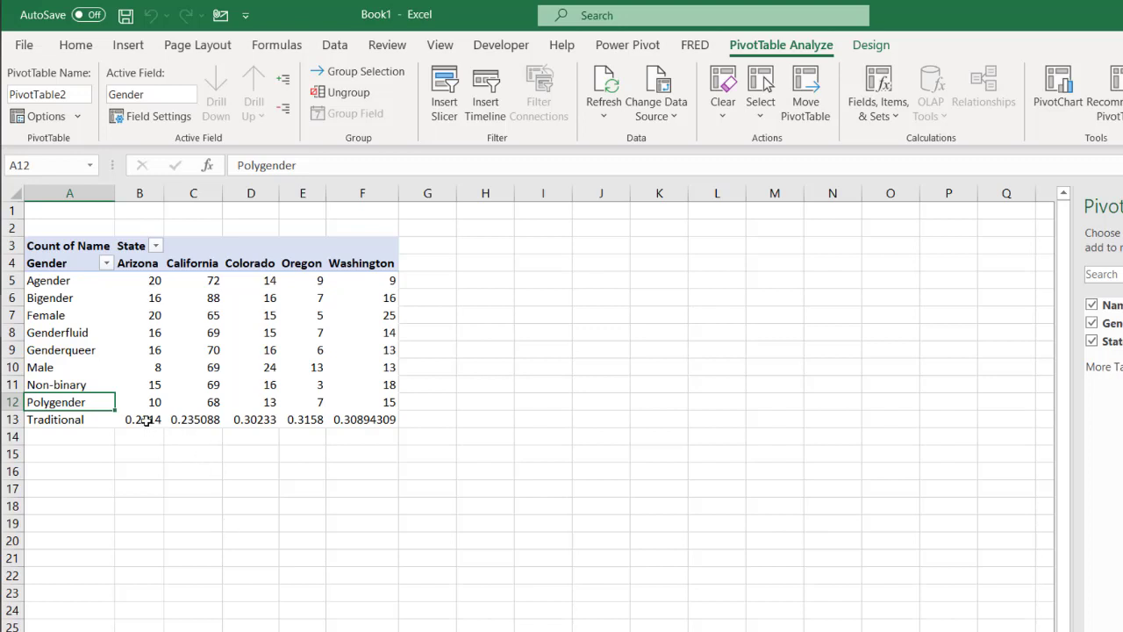
drag(146, 421, 377, 420)
click(86, 49)
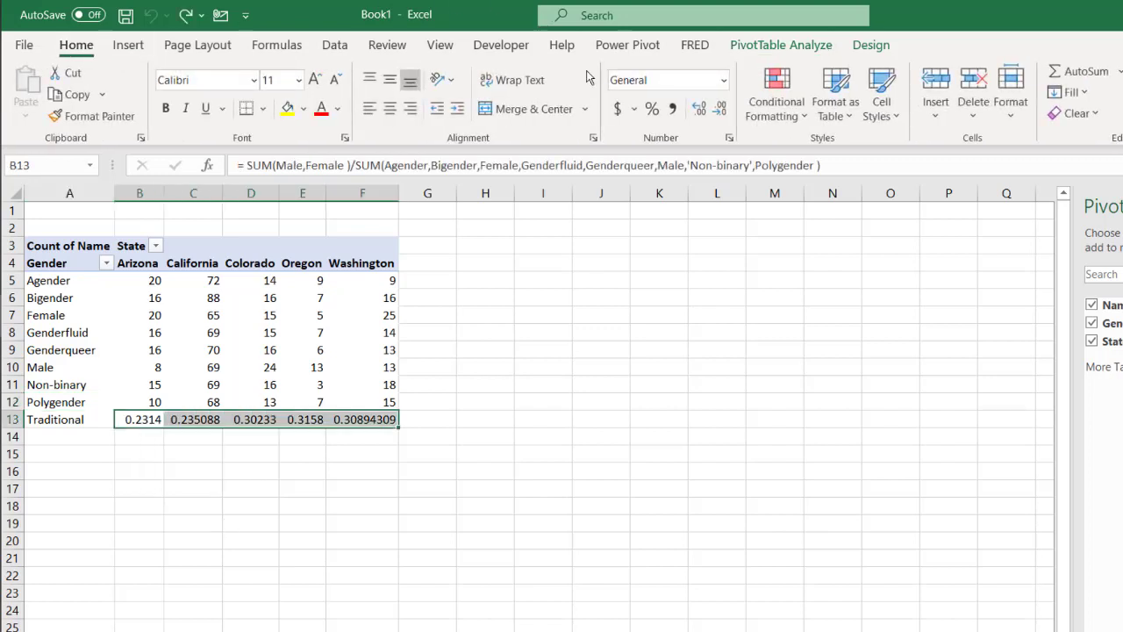
click(652, 108)
click(621, 545)
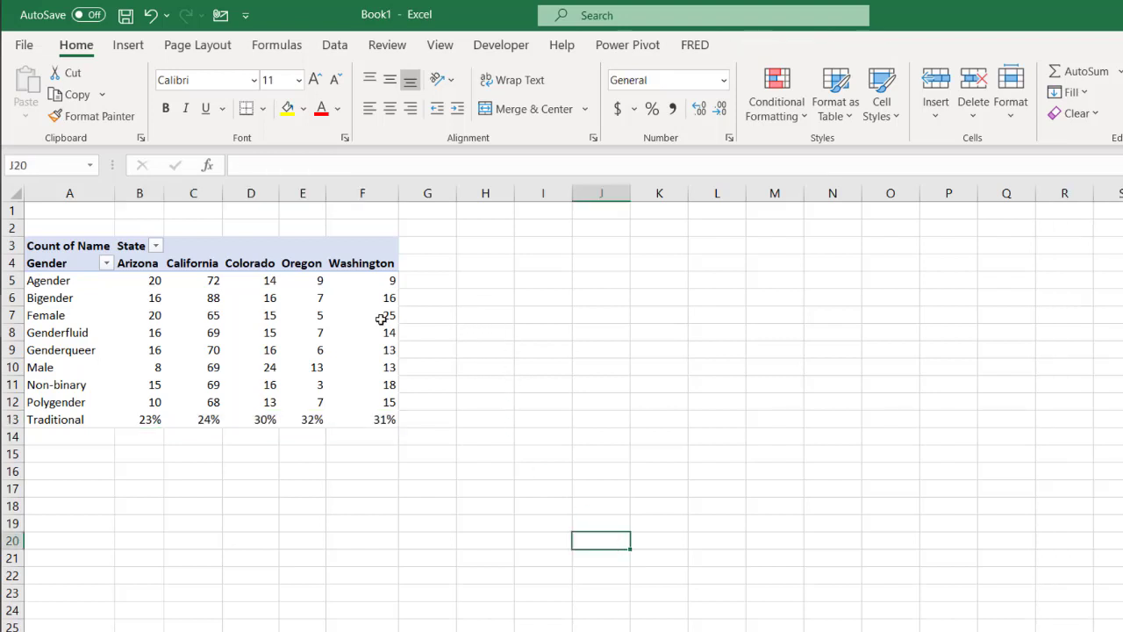
click(364, 263)
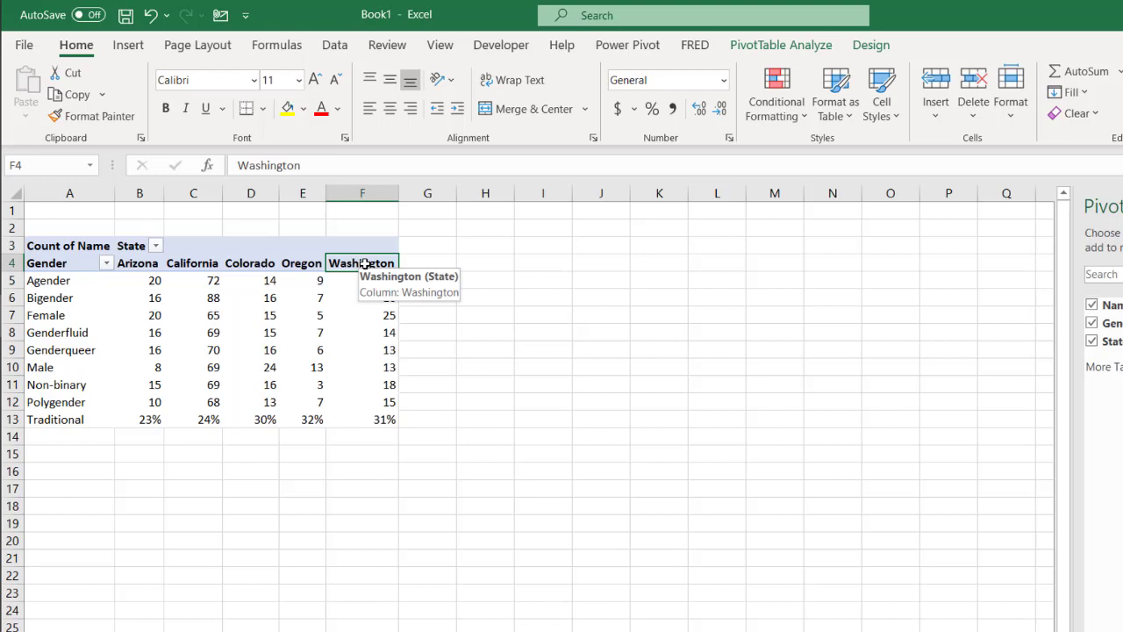
Add a State calculated item named Mountain with formula =Arizona+Colorado
click(794, 46)
click(875, 75)
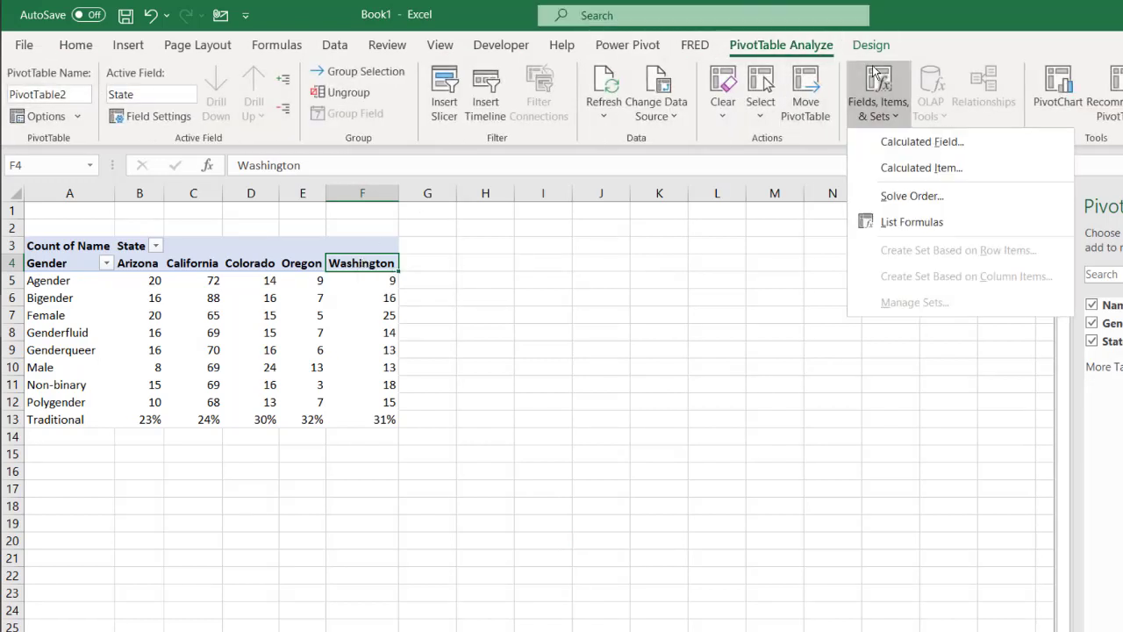
click(913, 168)
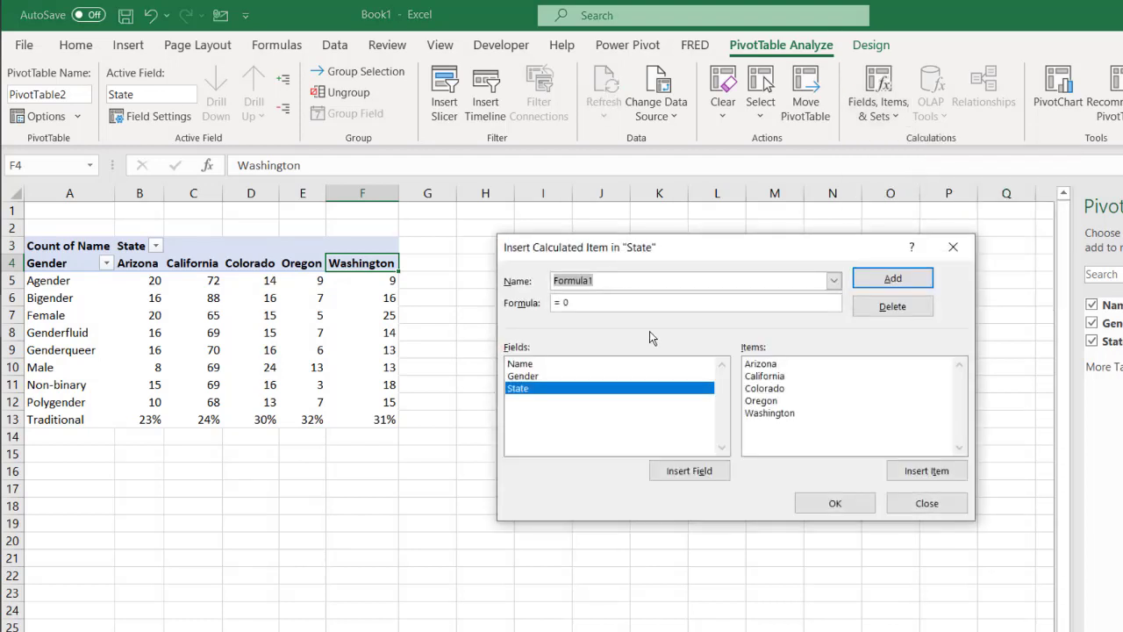
text(Mountain)
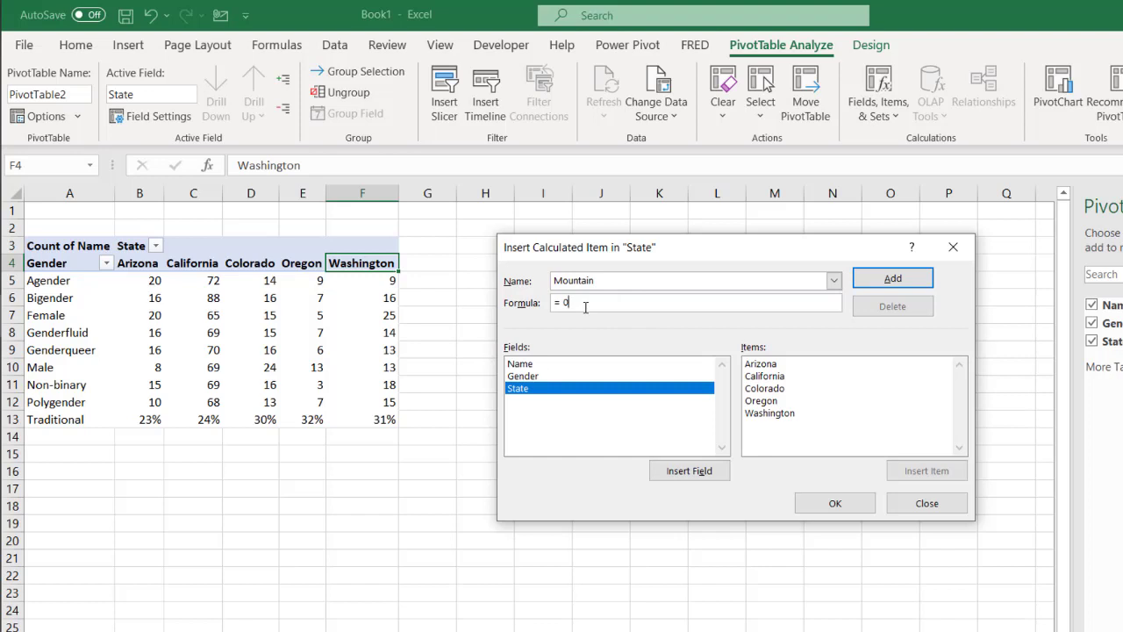
double_click(761, 365)
text(+)
double_click(760, 389)
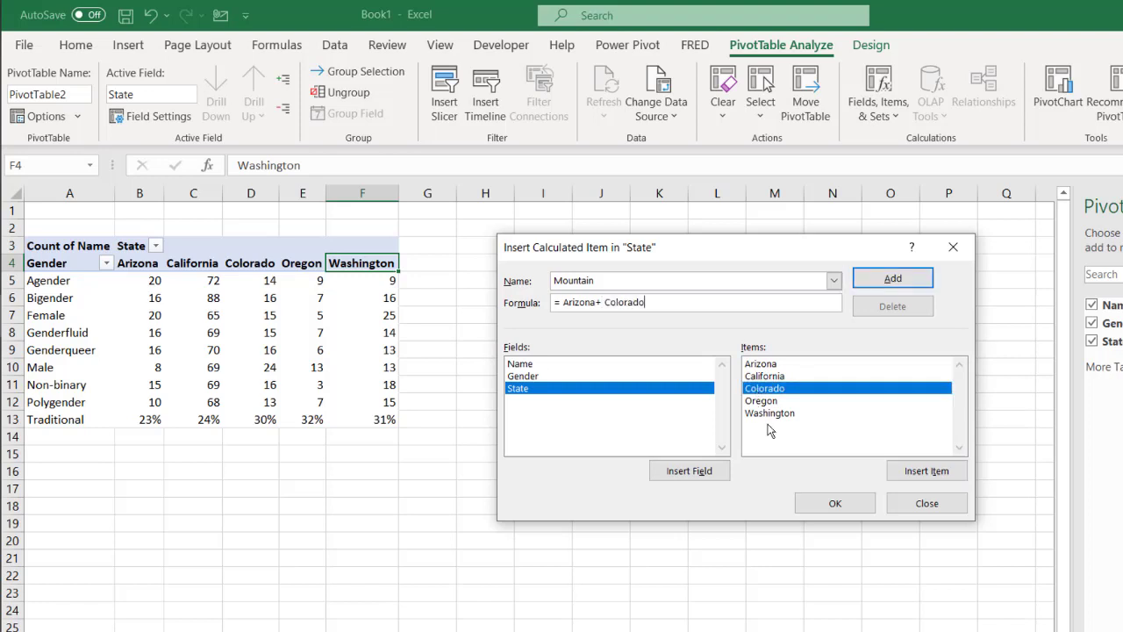
click(831, 501)
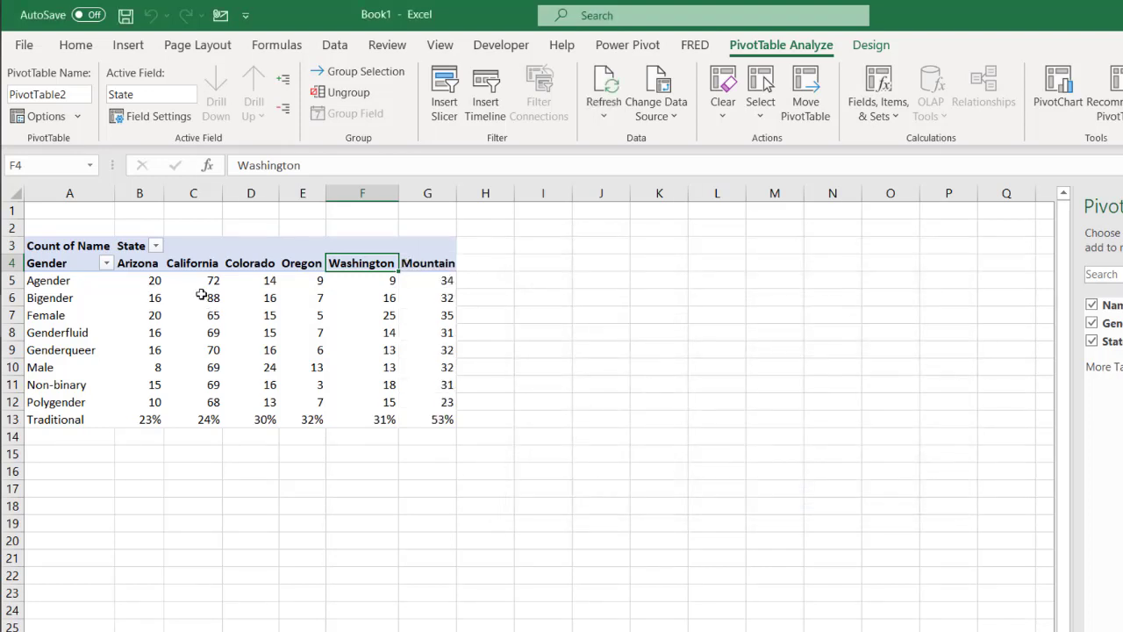
Filter the State columns to only Arizona, Colorado and Mountain
click(155, 246)
click(48, 438)
click(48, 455)
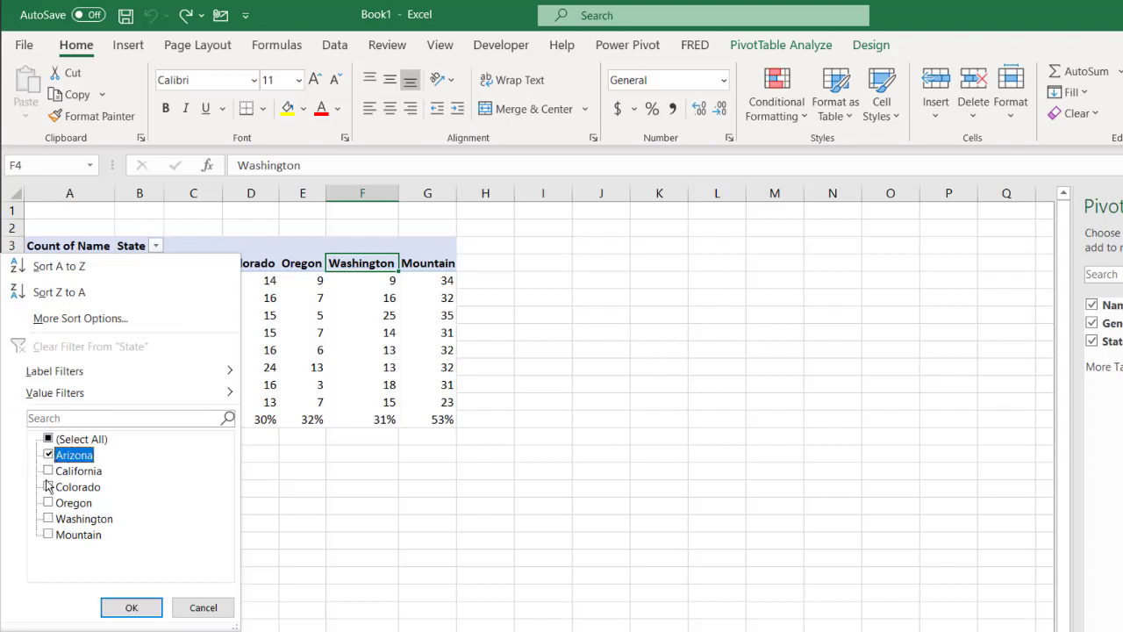
click(48, 487)
click(48, 534)
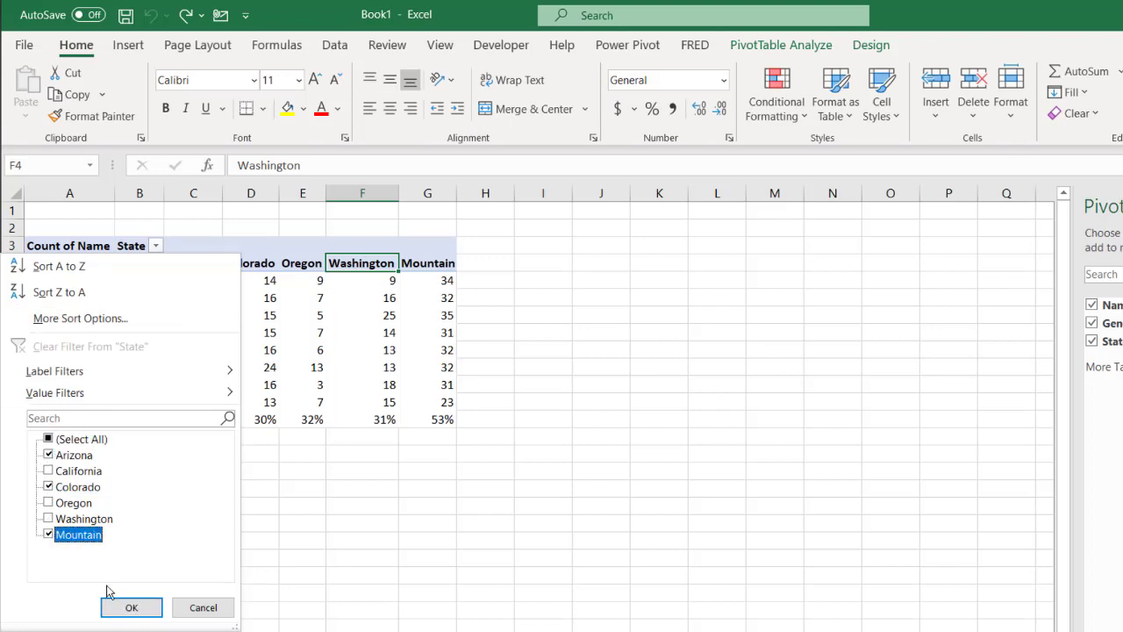
click(130, 608)
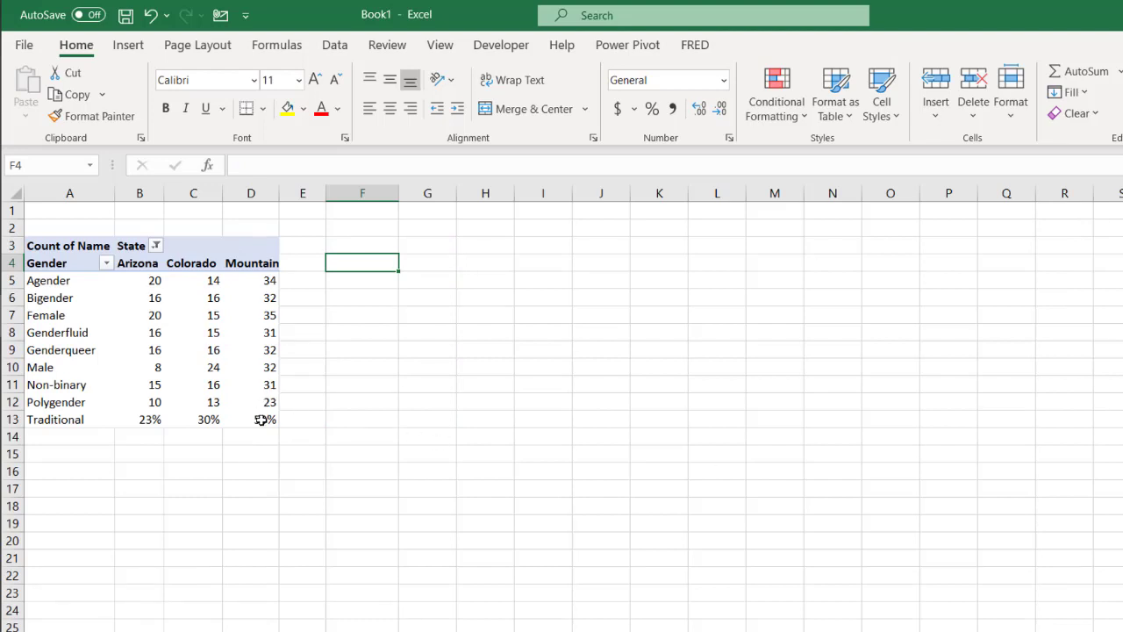
Inspect Mountain's Traditional cell and its formula, which reads 53%
click(64, 421)
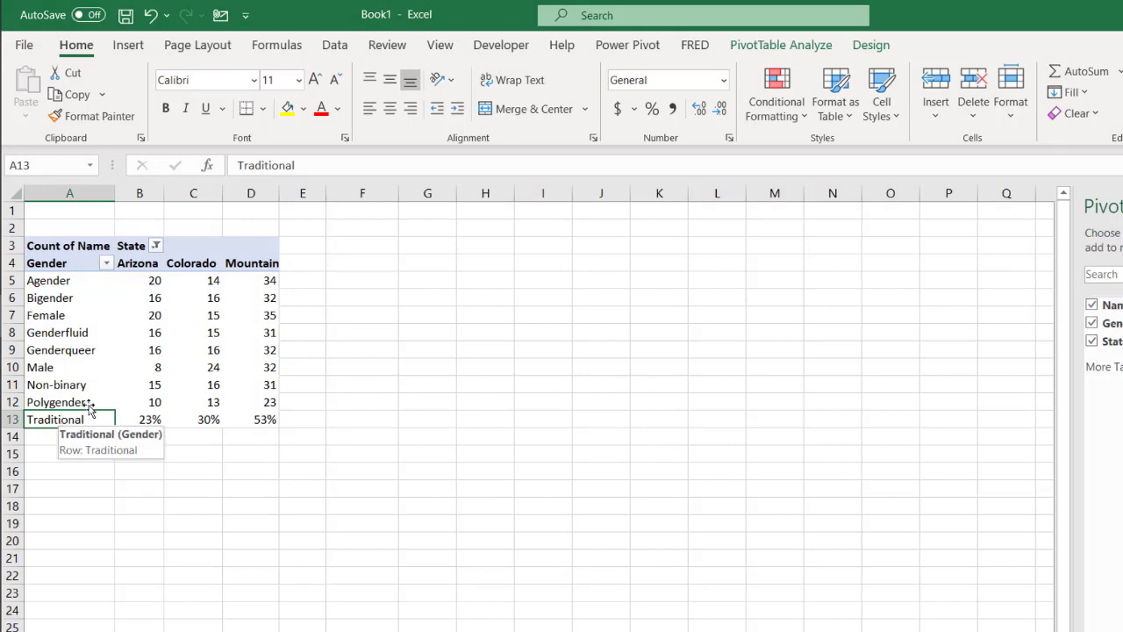
click(264, 265)
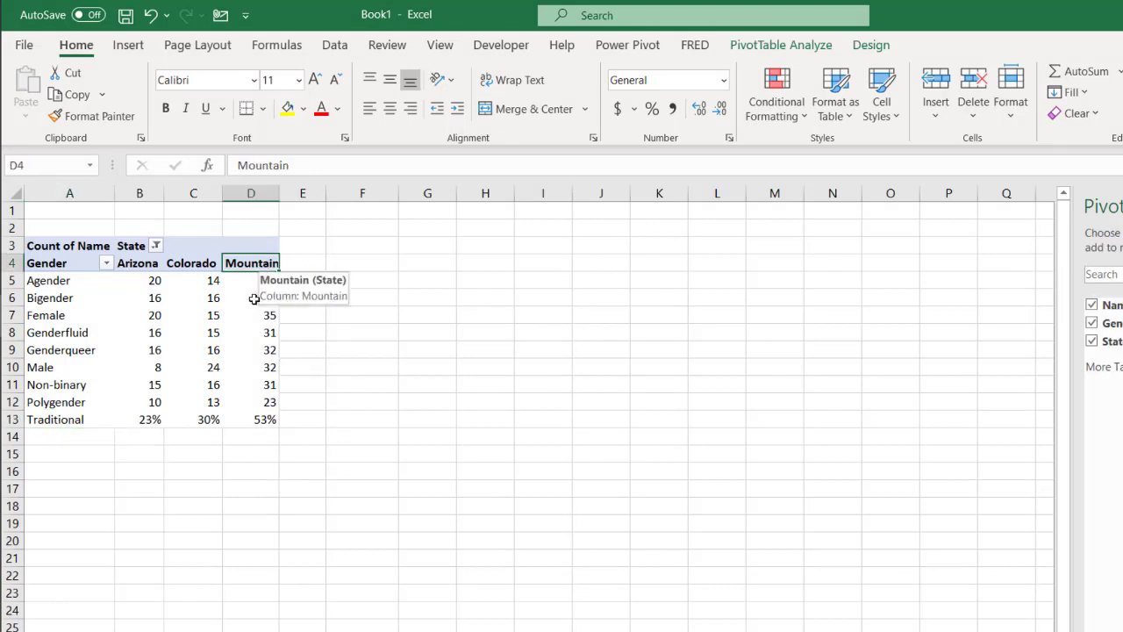
click(263, 419)
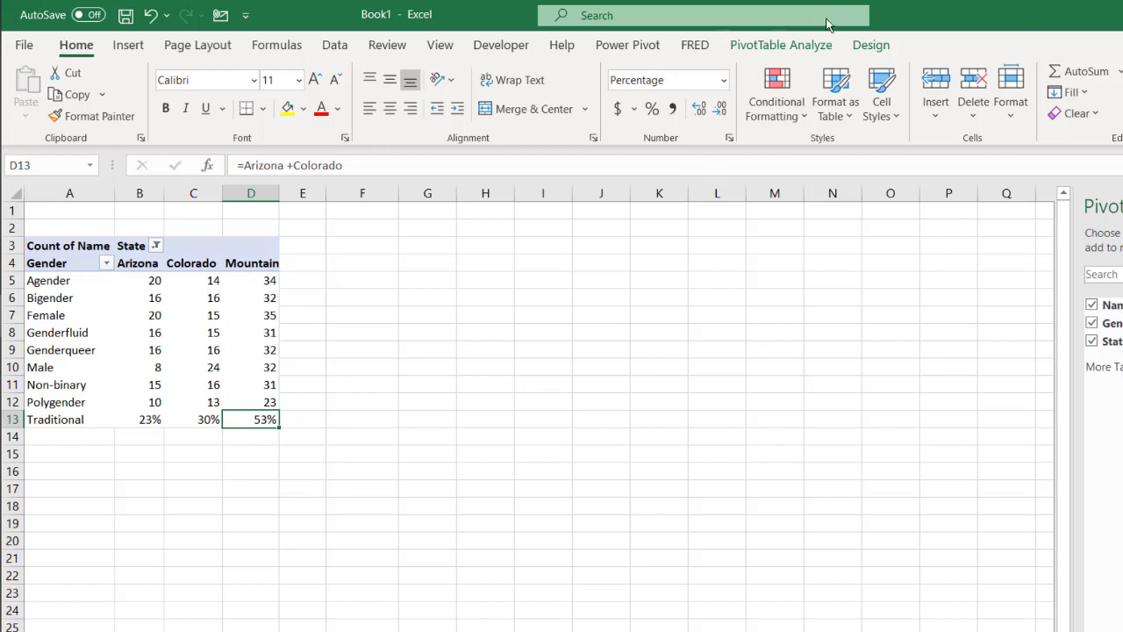
click(798, 54)
Move Traditional below Mountain in the solve order so Mountain's Traditional share reads 27%
click(877, 83)
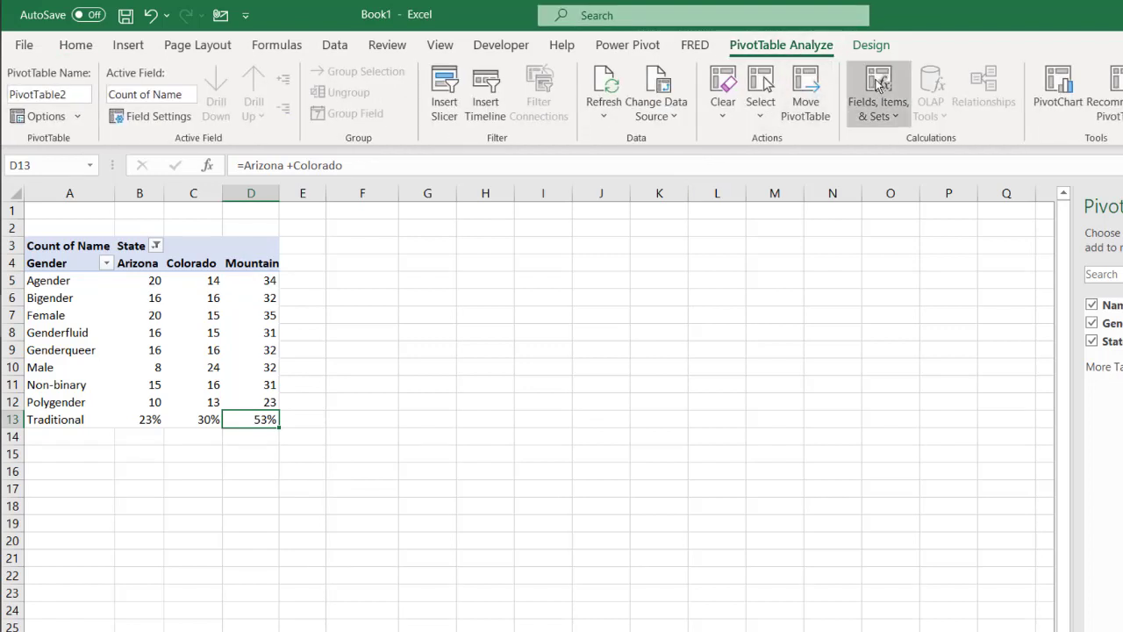
click(908, 196)
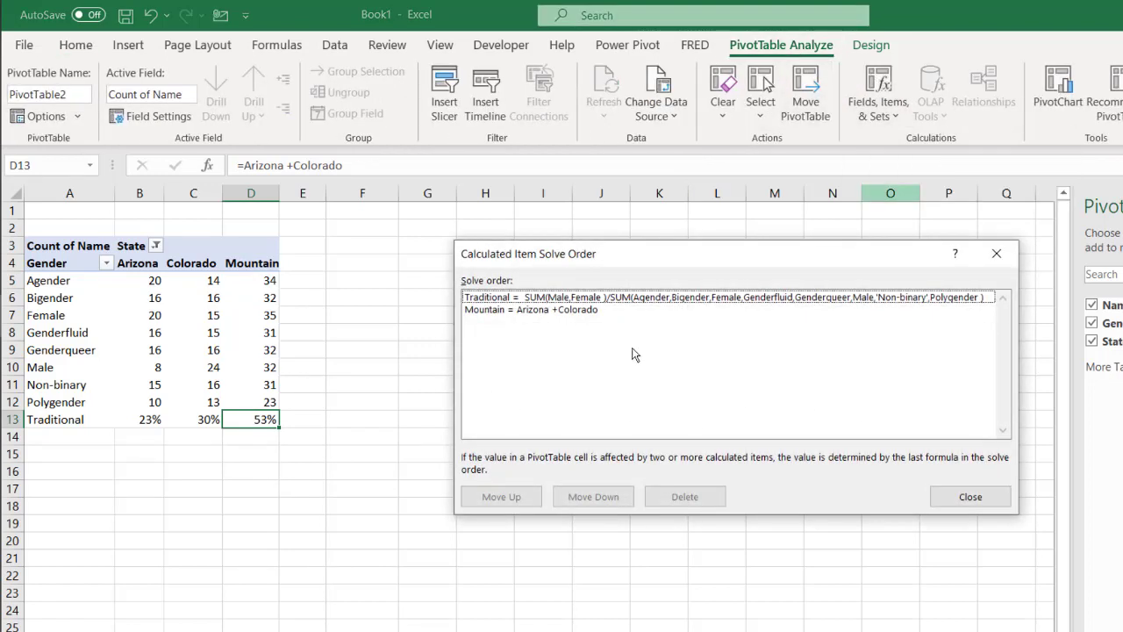
click(552, 298)
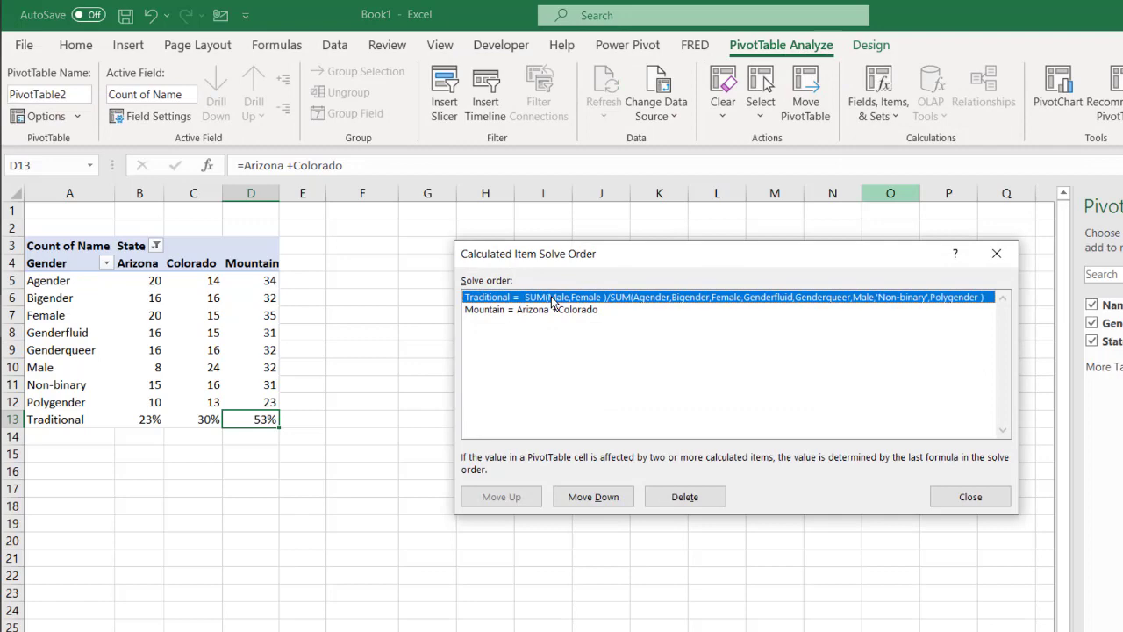
click(593, 497)
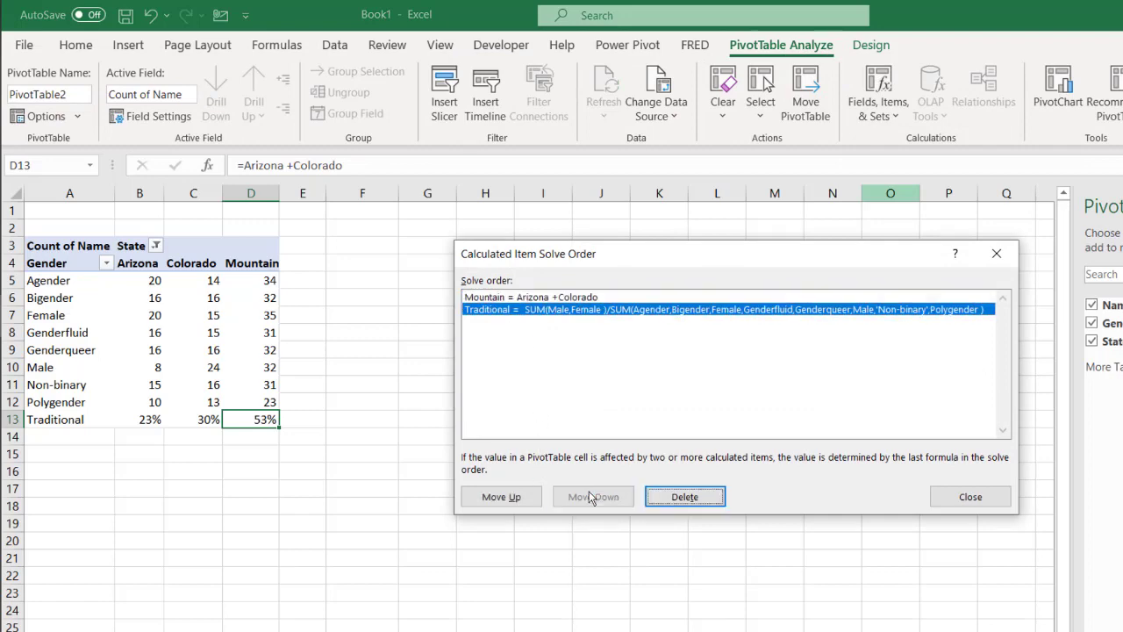
click(568, 297)
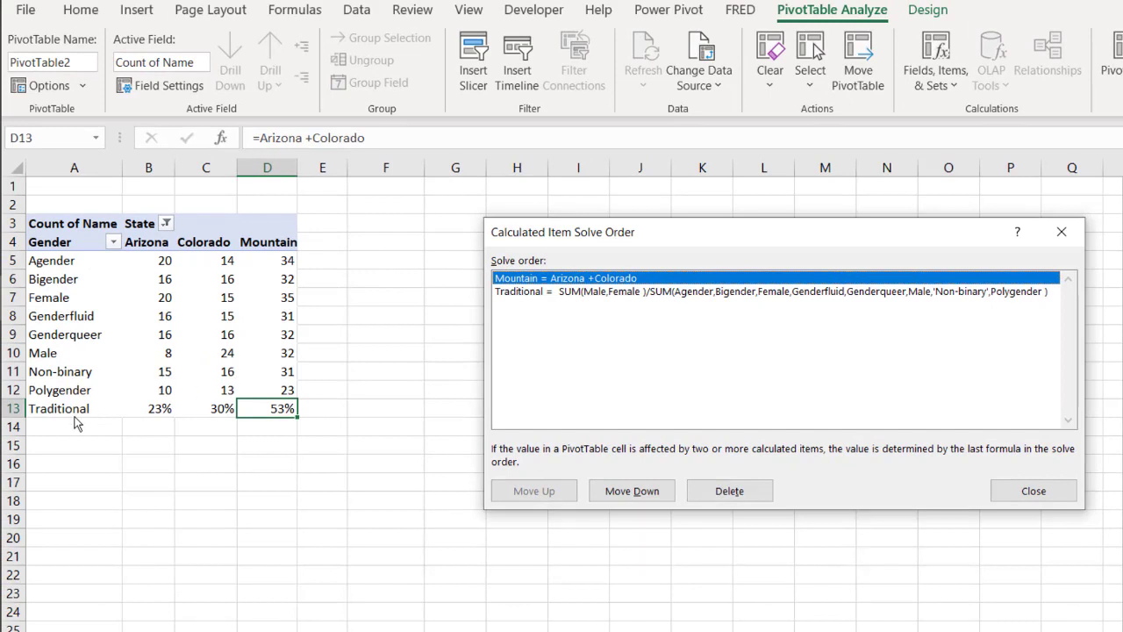
click(532, 292)
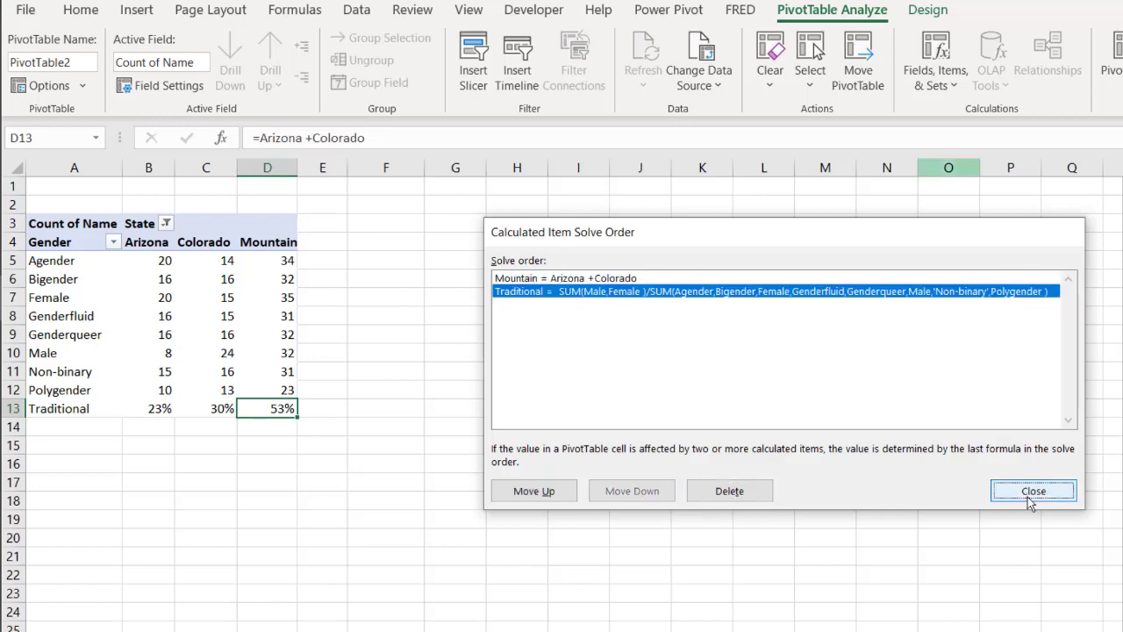
click(1030, 490)
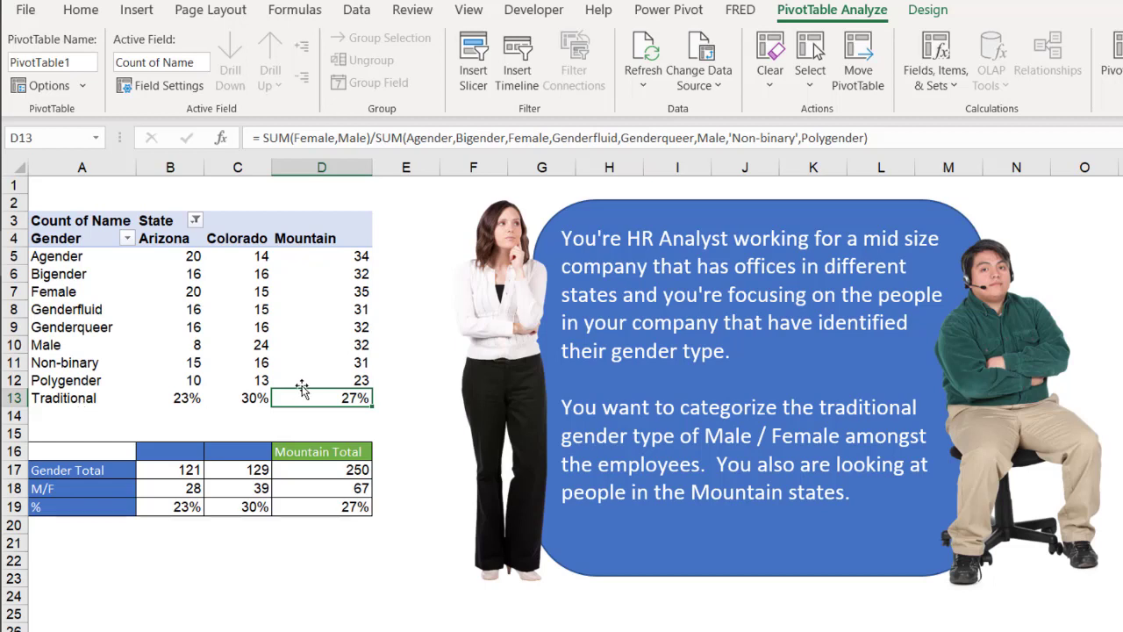
Compare the pivot's 27% Mountain Traditional value with the Mountain Total check table below
mouse_move(311, 397)
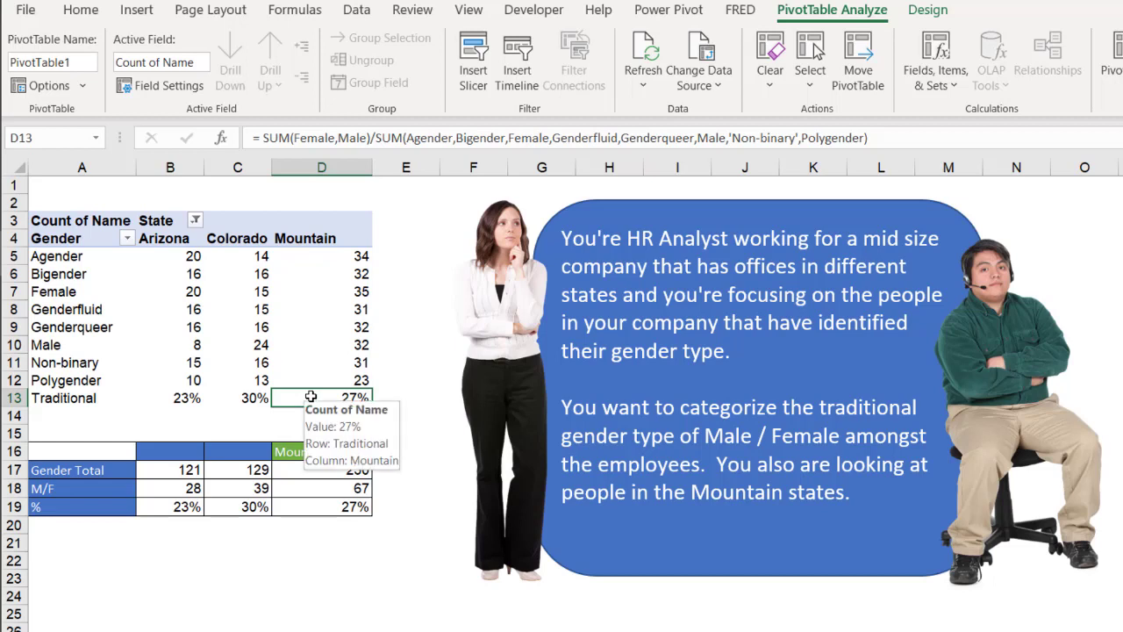